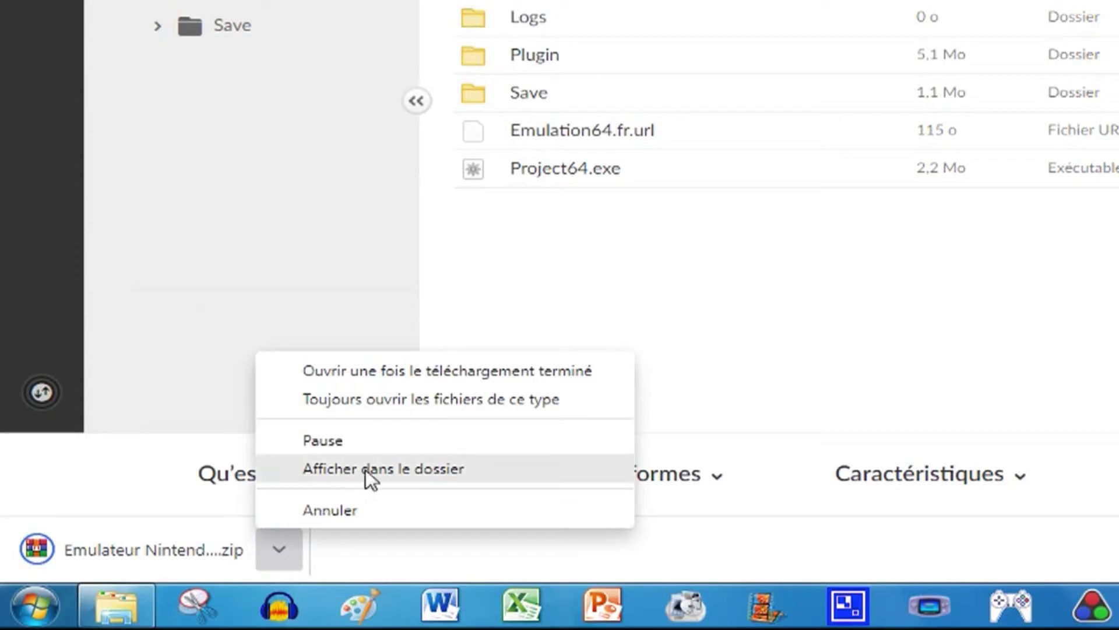
# Show the downloaded Emulateur Nintendo 64 (Project64) archive in its folder and bring up its available actions
pyautogui.click(366, 470)
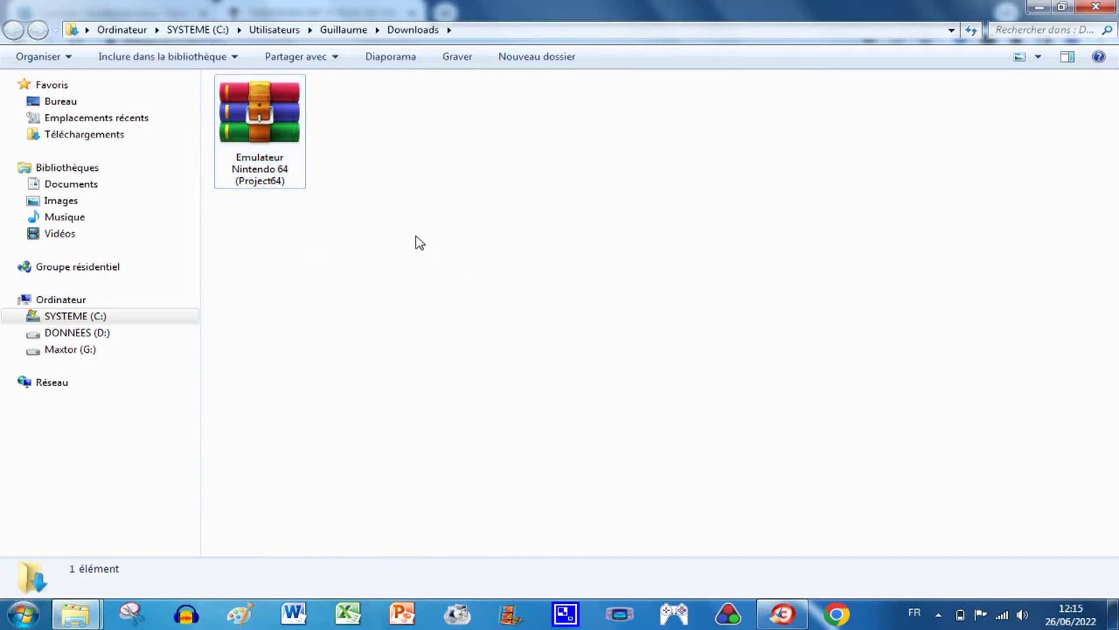
pyautogui.rightClick(274, 116)
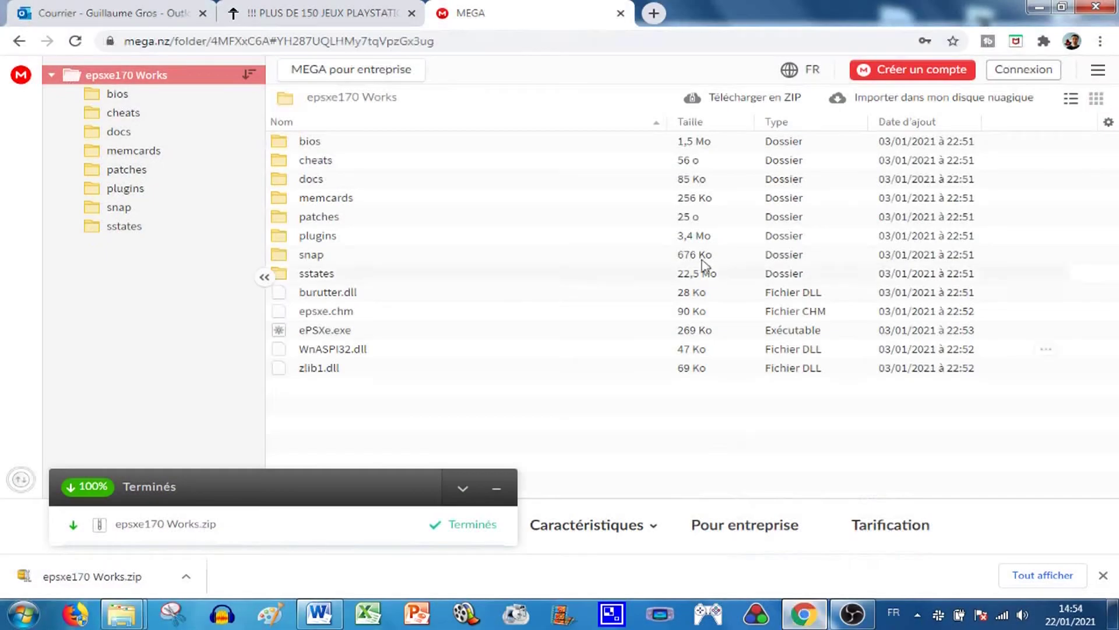
# Find the free WinRar download link on the emulator links page and open it in a new tab
pyautogui.click(324, 15)
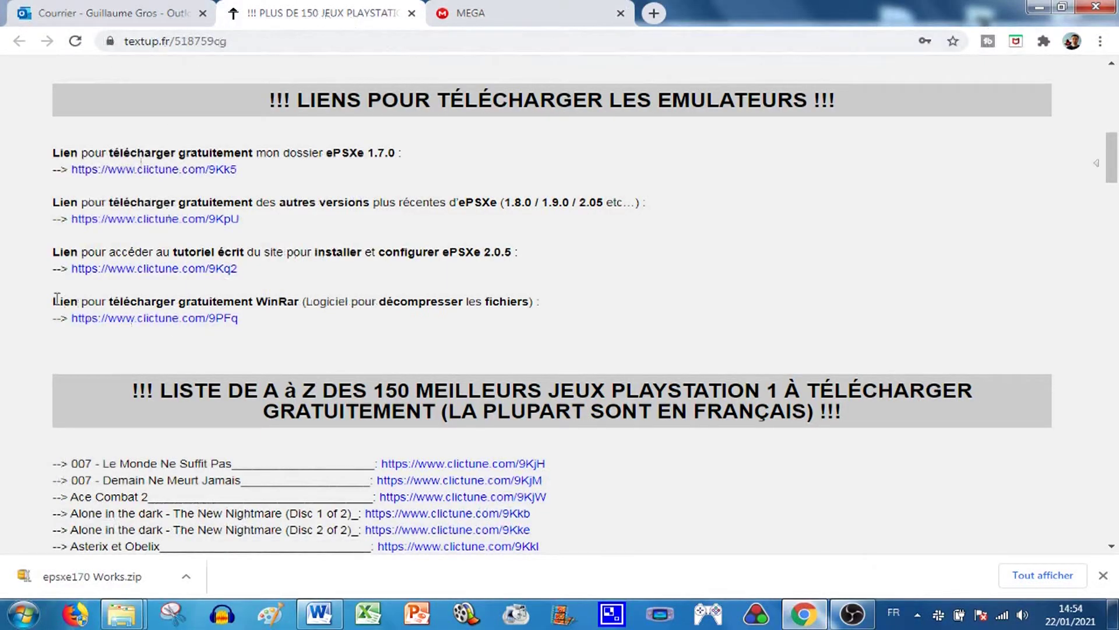
pyautogui.moveTo(255, 302); pyautogui.dragTo(315, 302)
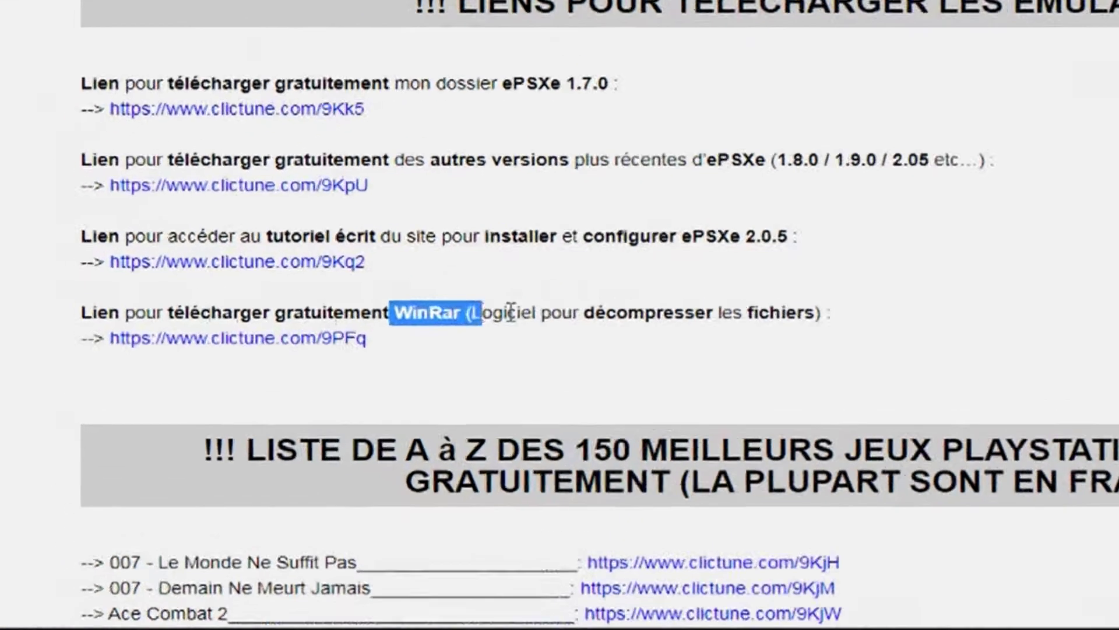
pyautogui.moveTo(529, 301); pyautogui.dragTo(380, 301)
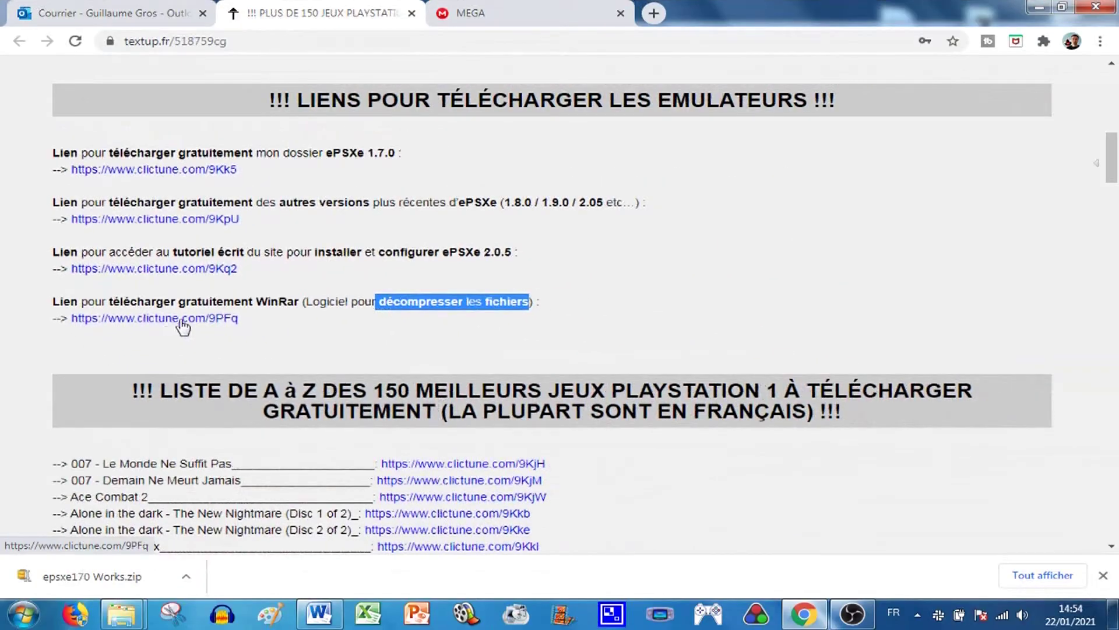
pyautogui.rightClick(181, 321)
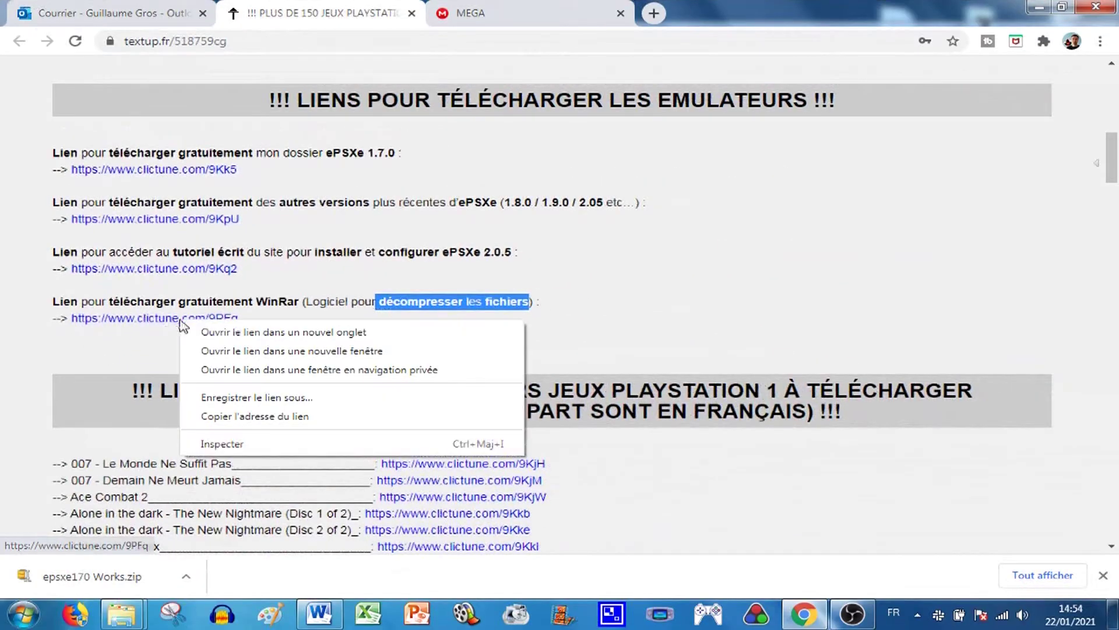
pyautogui.click(236, 333)
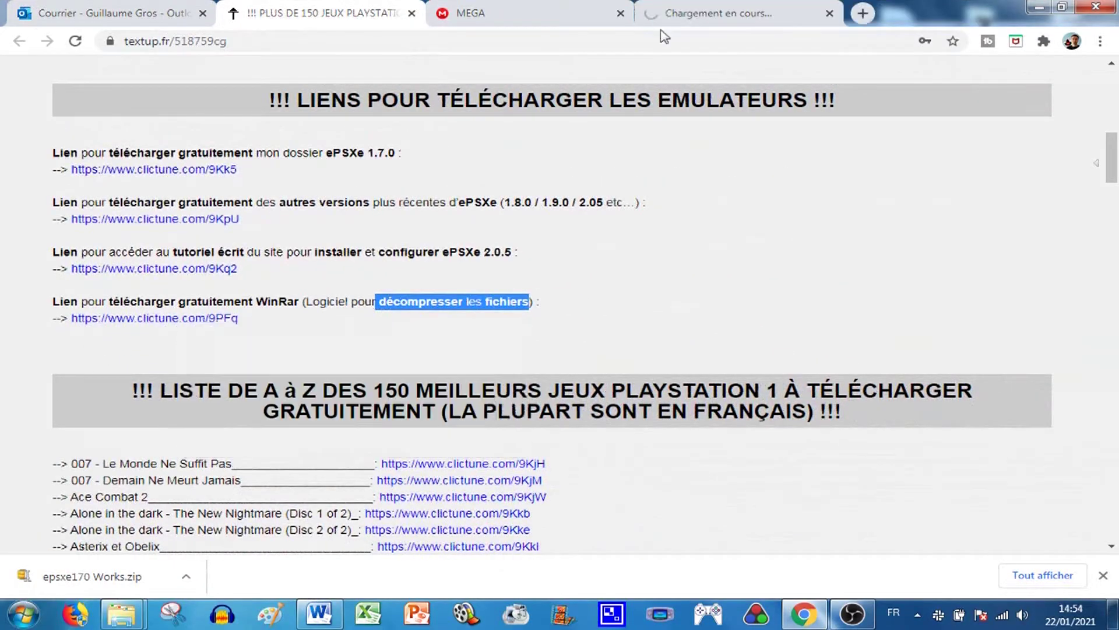
pyautogui.click(755, 18)
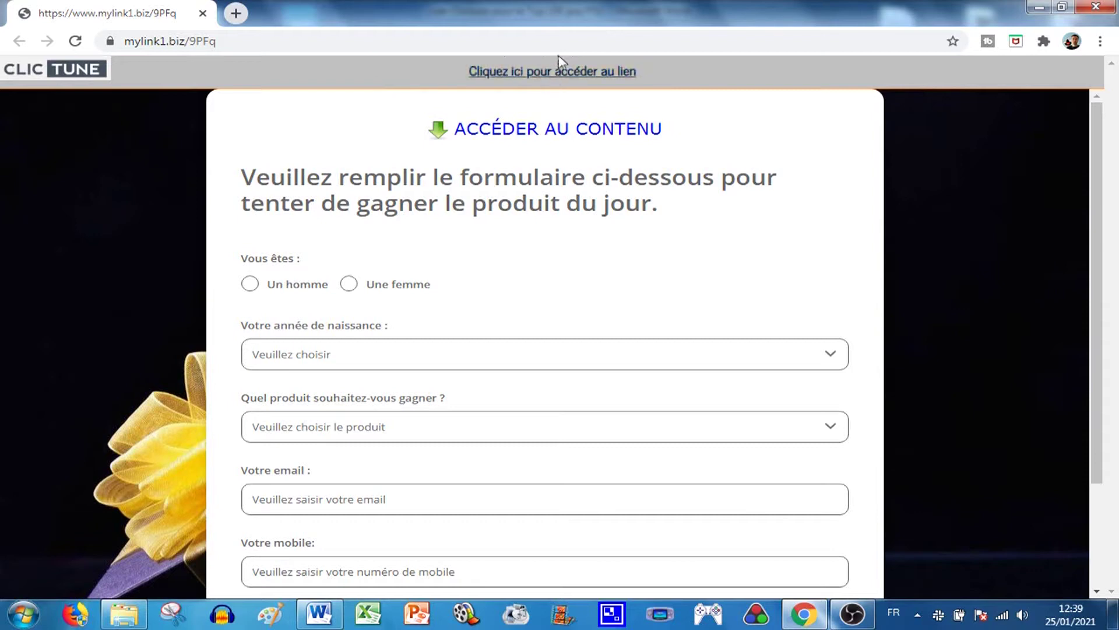
# Continue past the Clictune ad page to the MEGA file page and download the wrar540fr.exe installer
pyautogui.click(557, 73)
pyautogui.click(1098, 9)
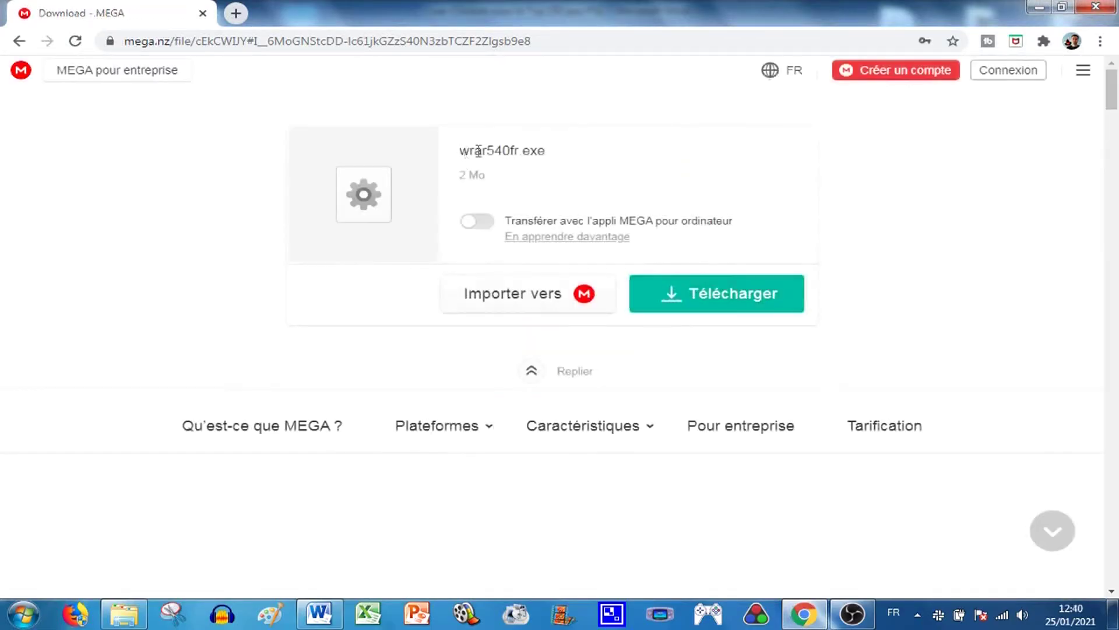
pyautogui.click(737, 309)
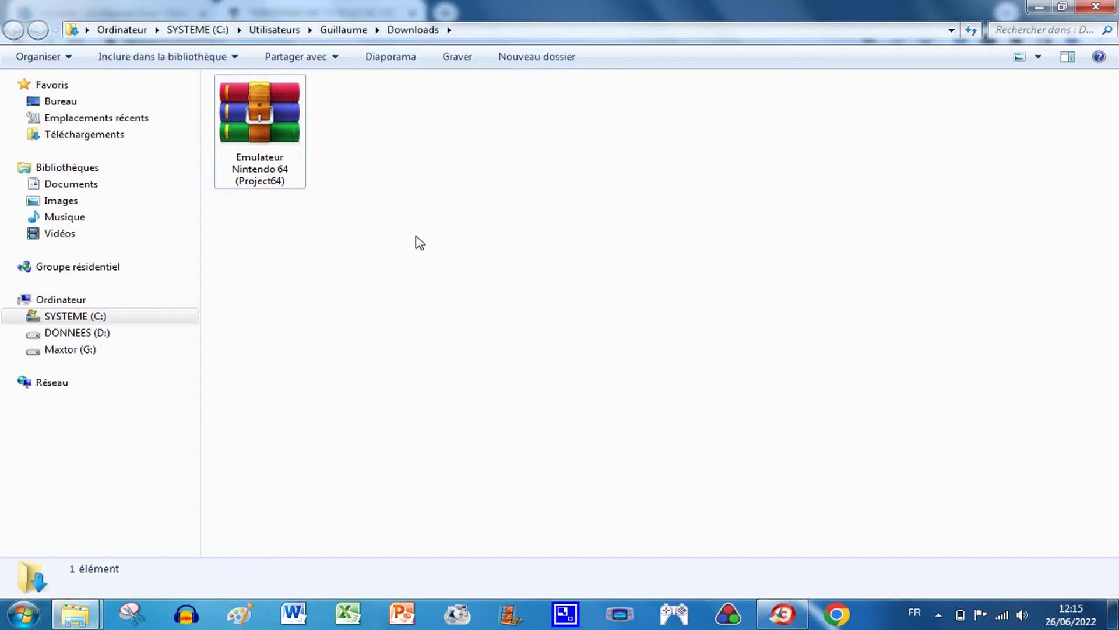
# Extract the Emulateur Nintendo 64 (Project64) archive directly into the Downloads folder and delete the ZIP archive
pyautogui.rightClick(273, 114)
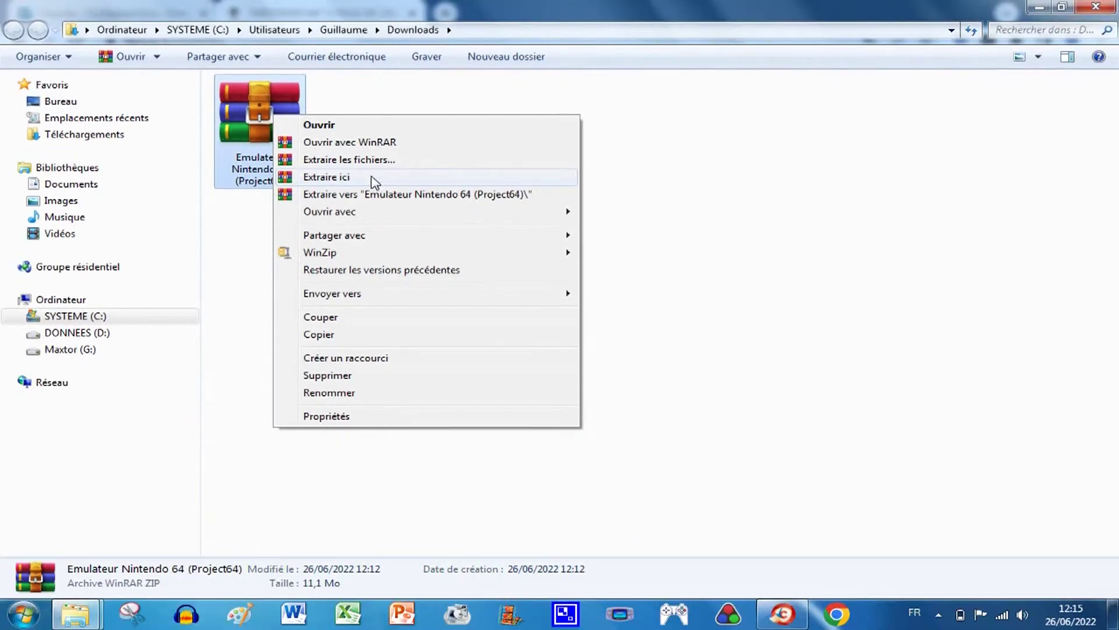
pyautogui.click(373, 178)
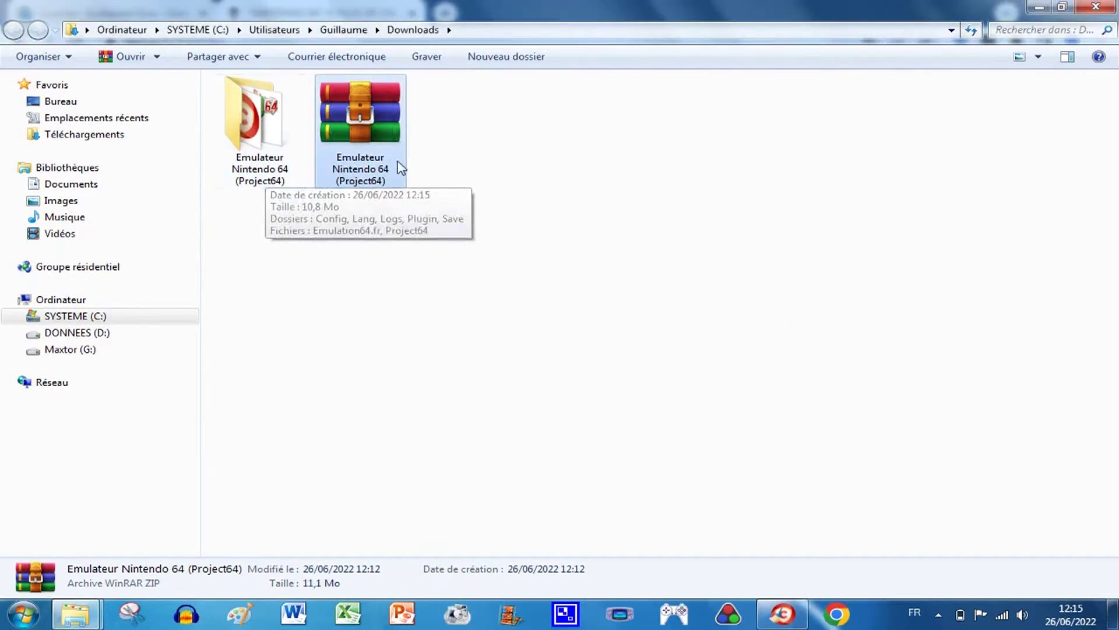
pyautogui.rightClick(377, 135)
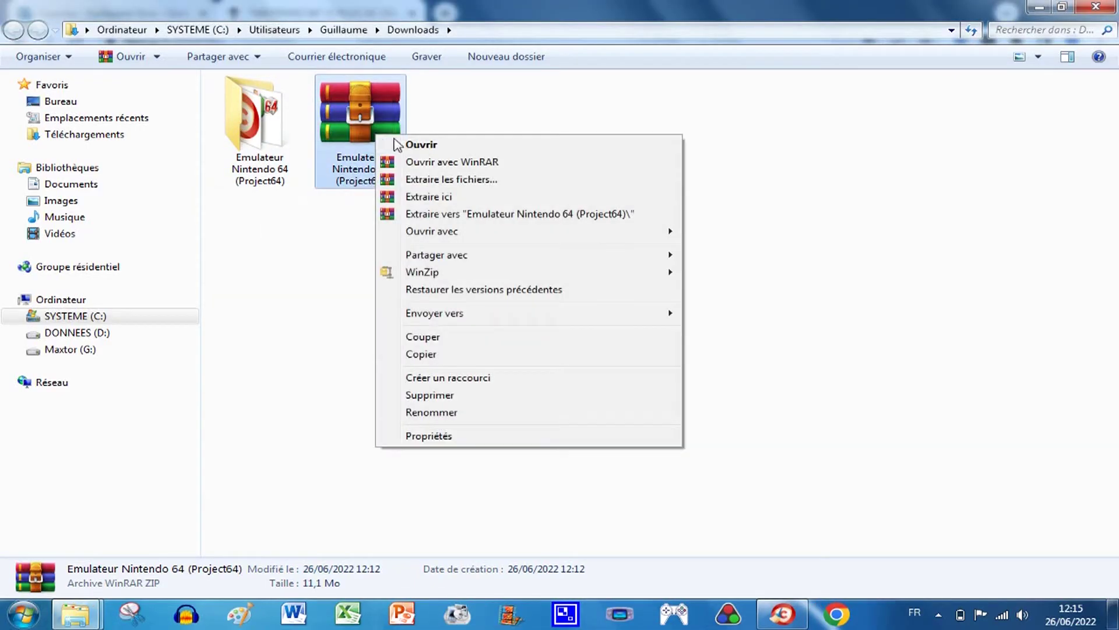
pyautogui.click(446, 398)
pyautogui.click(629, 424)
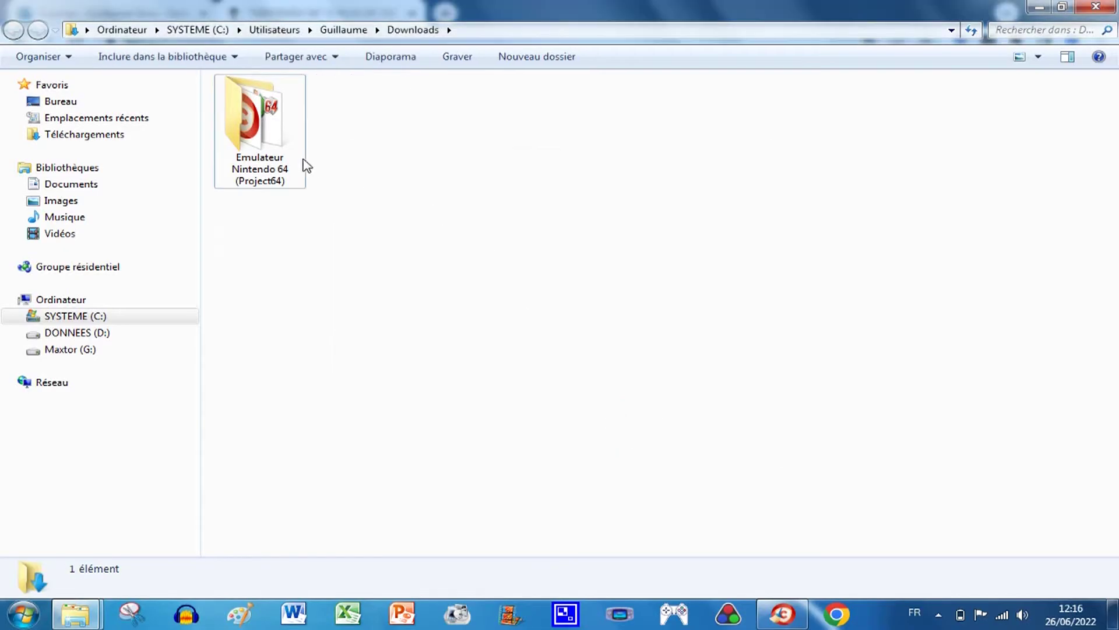
# Move the extracted Emulateur Nintendo 64 (Project64) folder from Downloads to the desktop
pyautogui.click(268, 152)
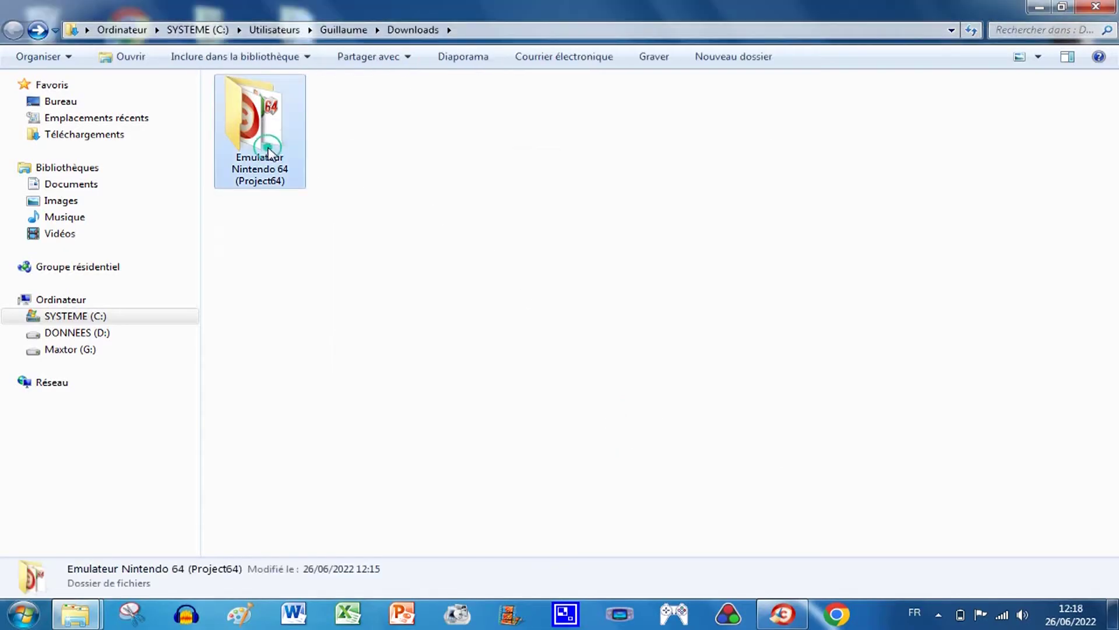
pyautogui.rightClick(266, 140)
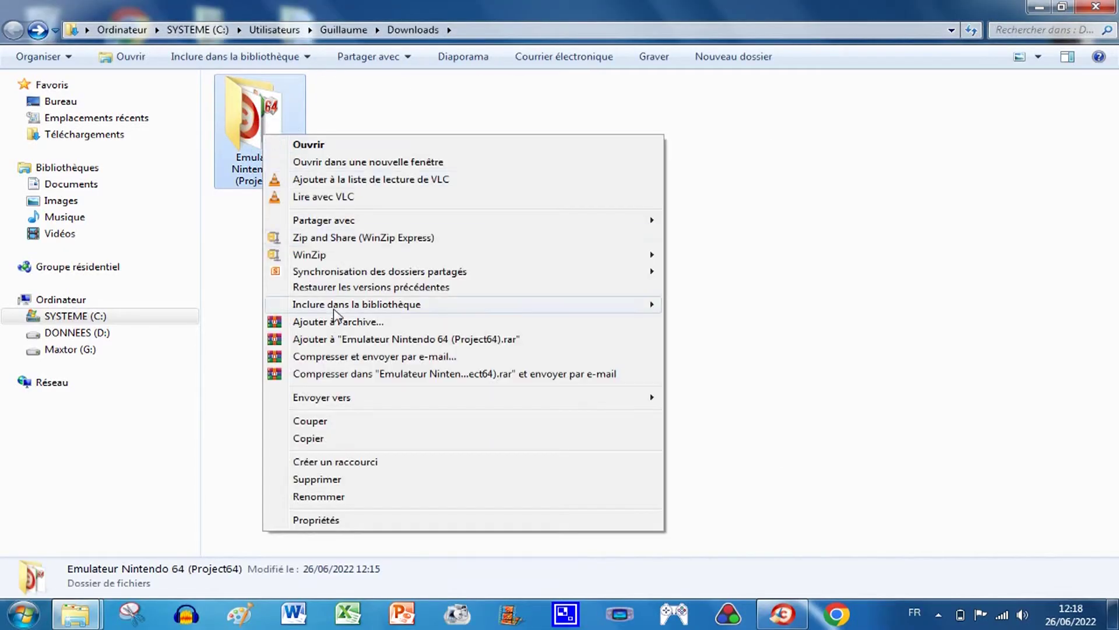
pyautogui.click(283, 424)
pyautogui.click(1039, 7)
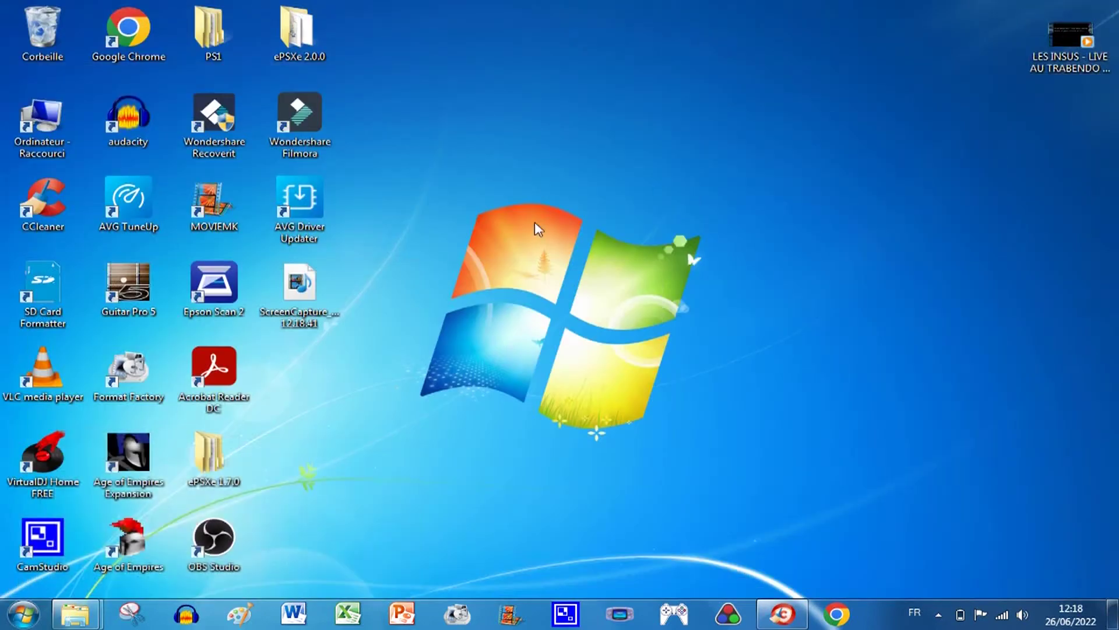
pyautogui.rightClick(583, 266)
pyautogui.click(647, 326)
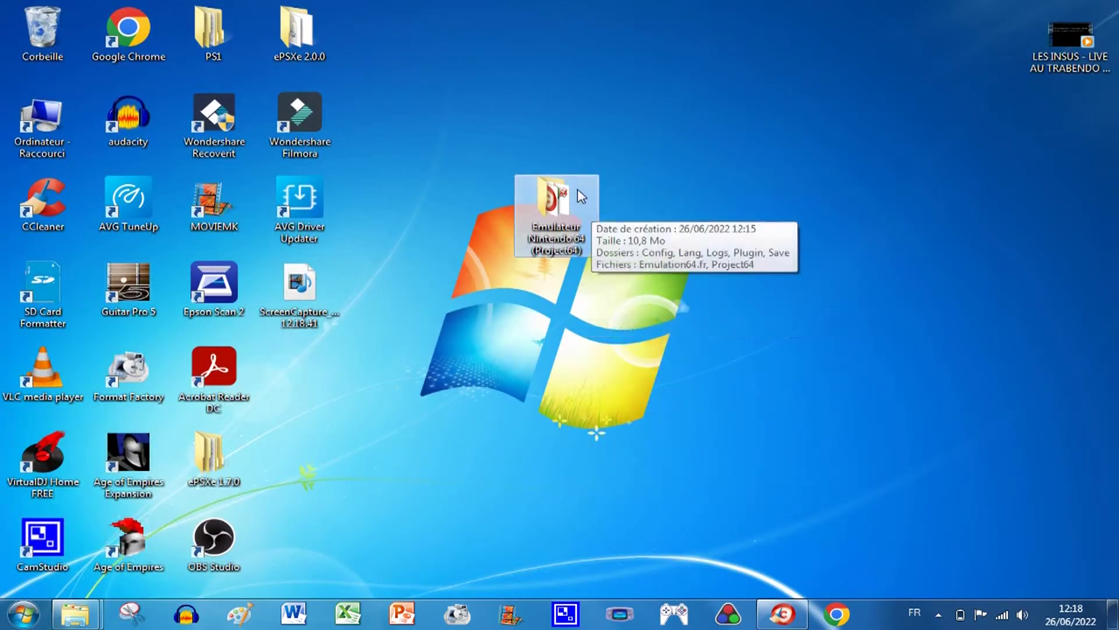
# Open the emulator folder on the desktop and pin the Project64 application to the taskbar
pyautogui.doubleClick(574, 239)
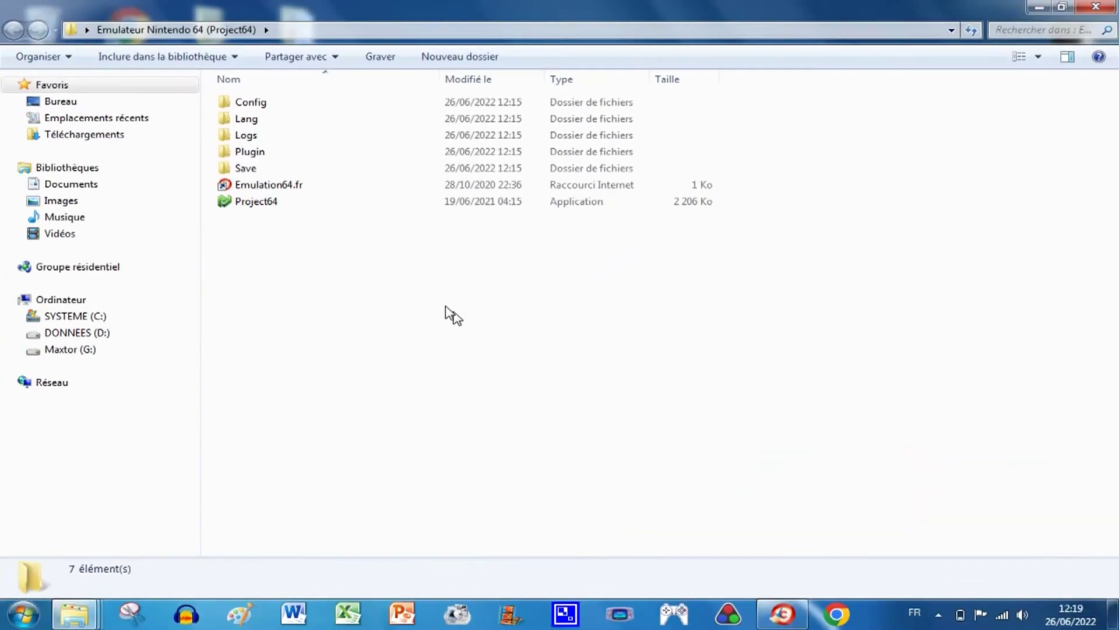
pyautogui.click(269, 204)
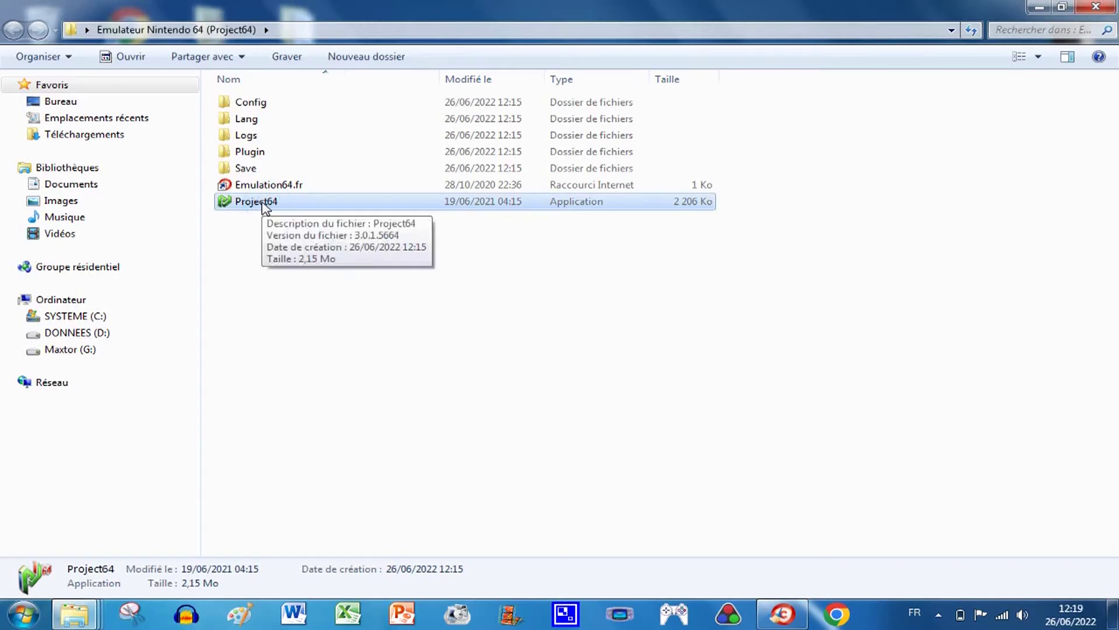
pyautogui.moveTo(266, 200); pyautogui.dragTo(751, 624)
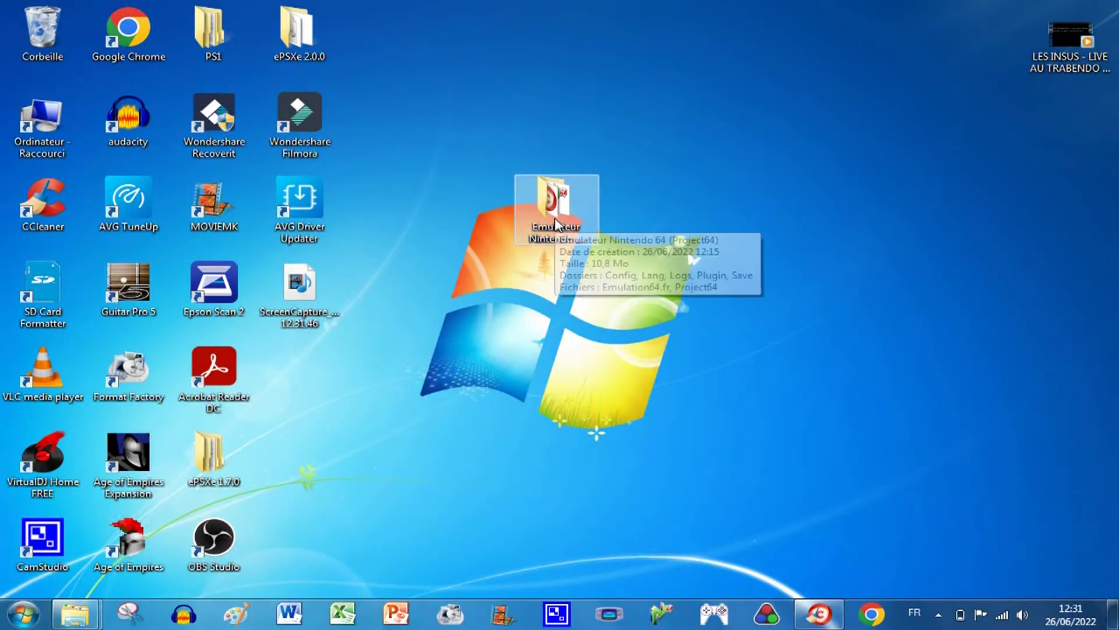
# Reopen the Emulateur Nintendo 64 (Project64) folder maximized and launch the Project64 application from it
pyautogui.doubleClick(554, 215)
pyautogui.click(562, 209)
pyautogui.press('super+Up')
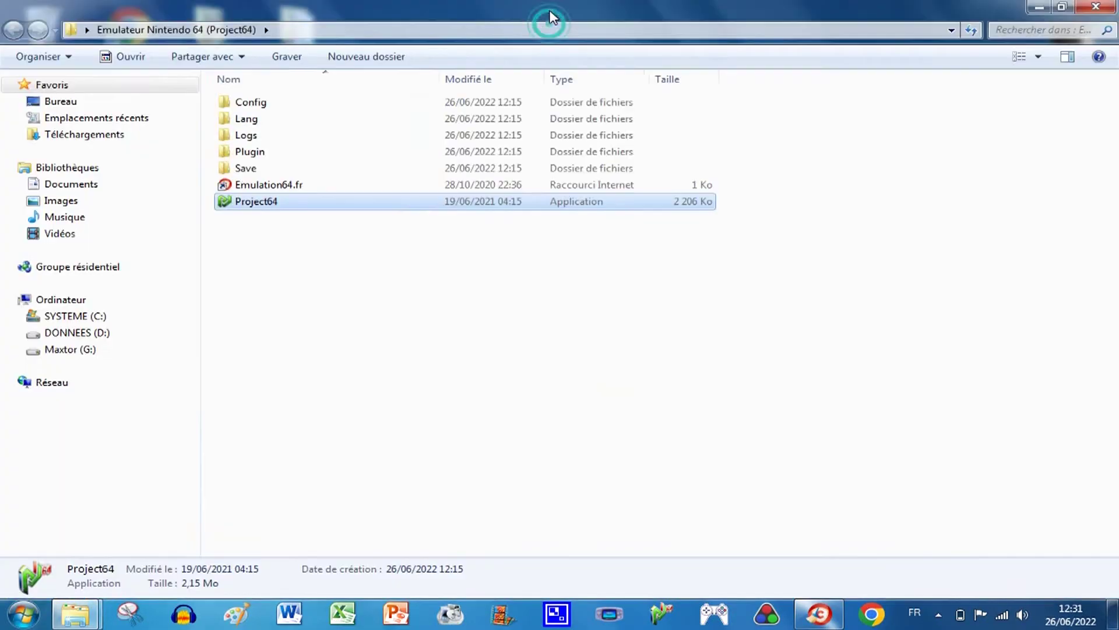
pyautogui.doubleClick(271, 206)
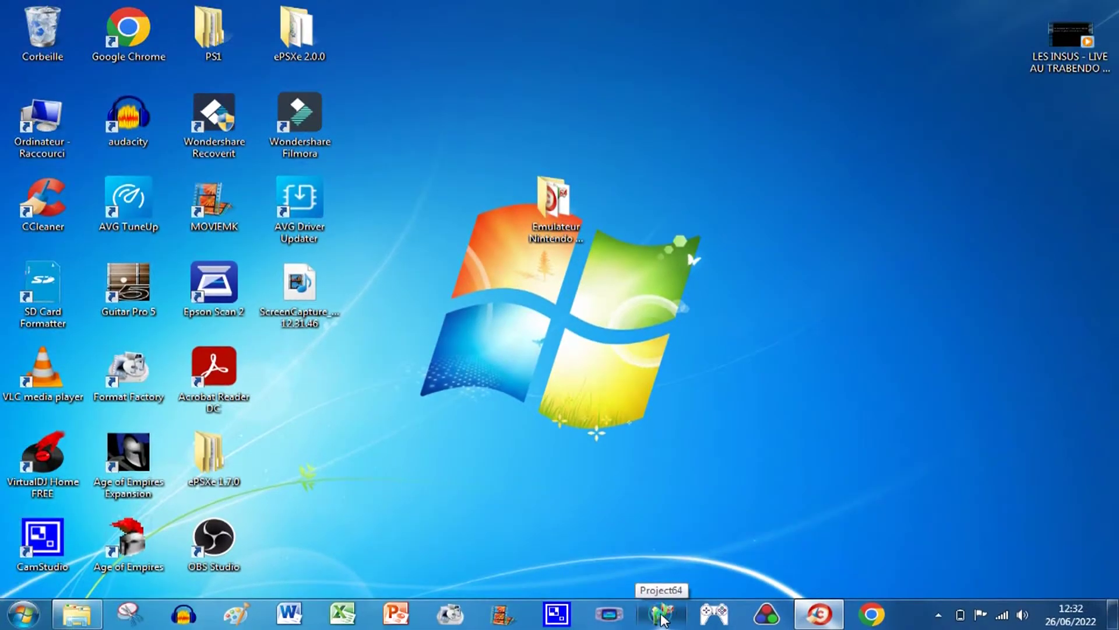
# Try starting Project64 from its taskbar shortcut, dismiss the Support Project64 notice and close the emulator
pyautogui.click(663, 619)
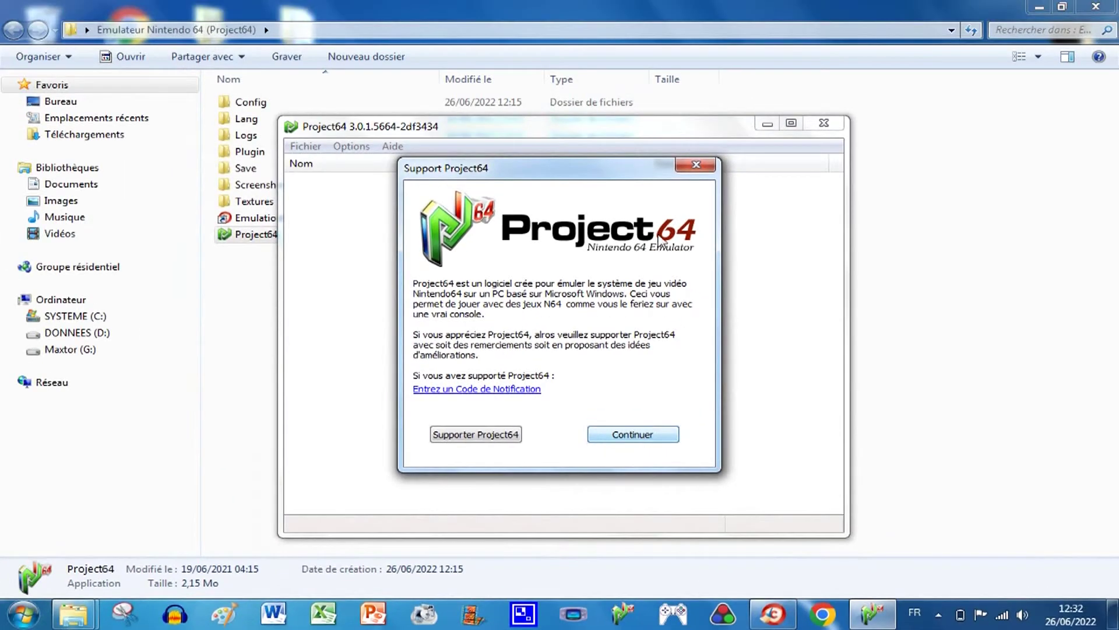
pyautogui.click(696, 165)
pyautogui.click(832, 131)
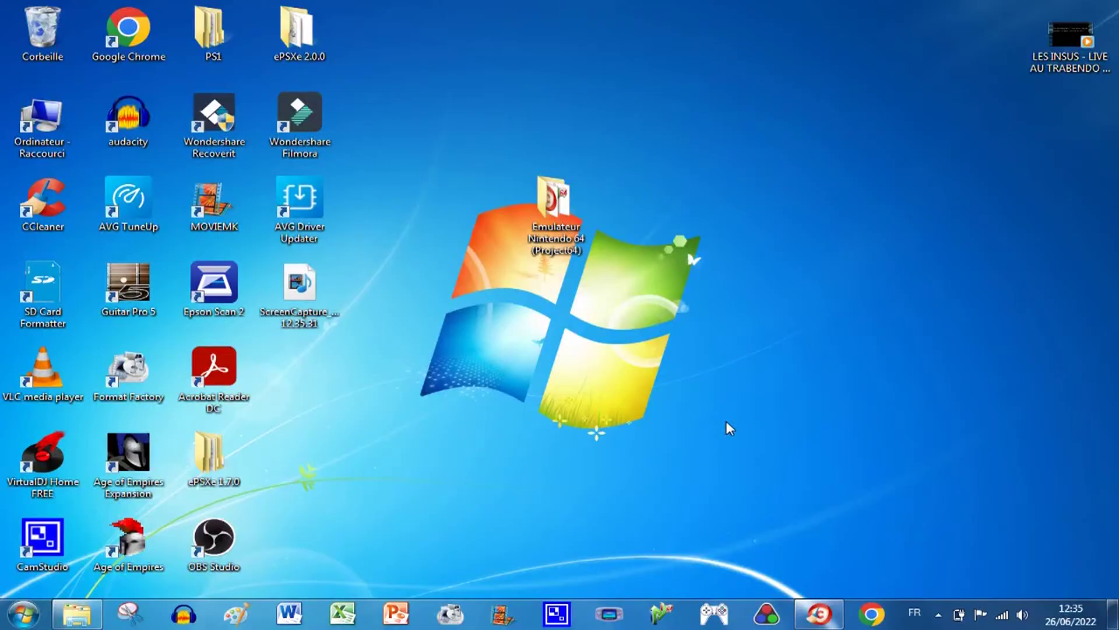
# Launch Project64 from its taskbar shortcut and open the graphics plugin configuration
pyautogui.click(661, 609)
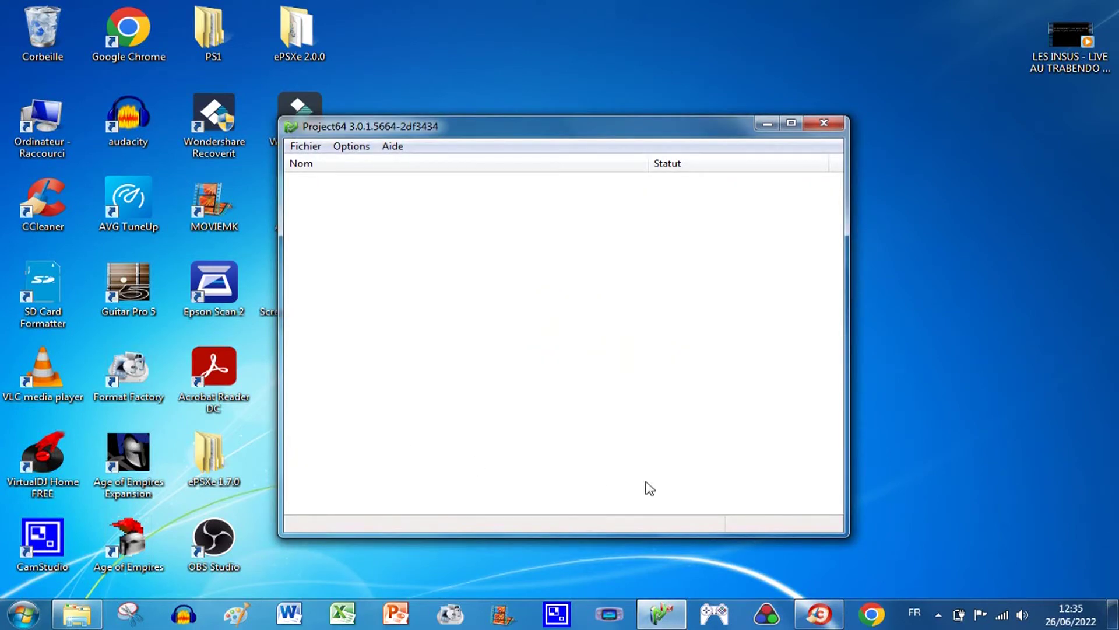
pyautogui.click(392, 146)
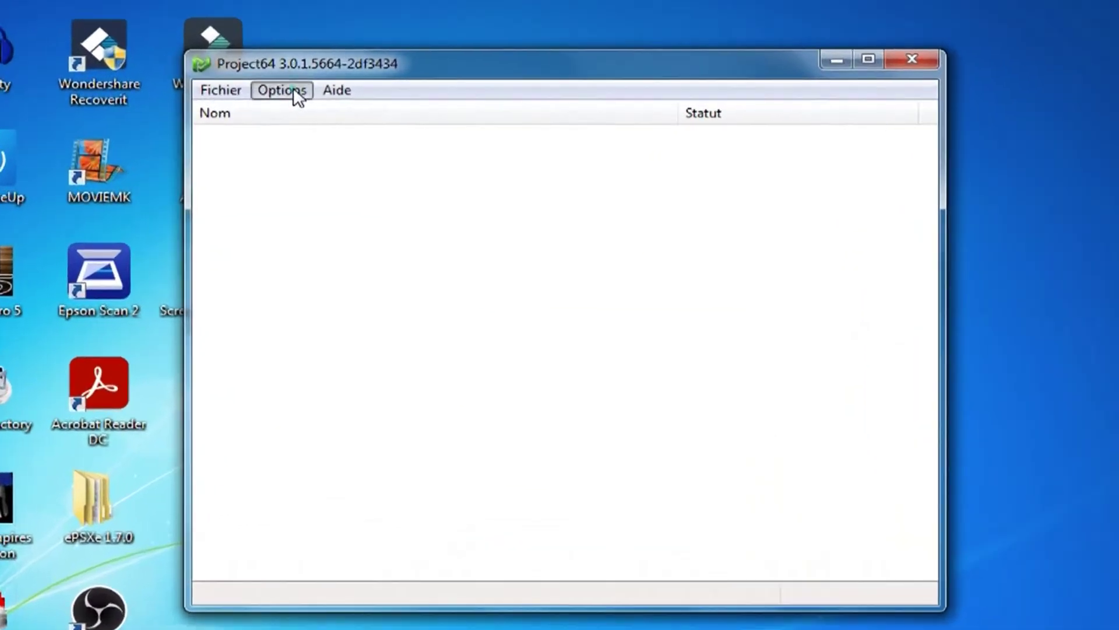
pyautogui.click(359, 146)
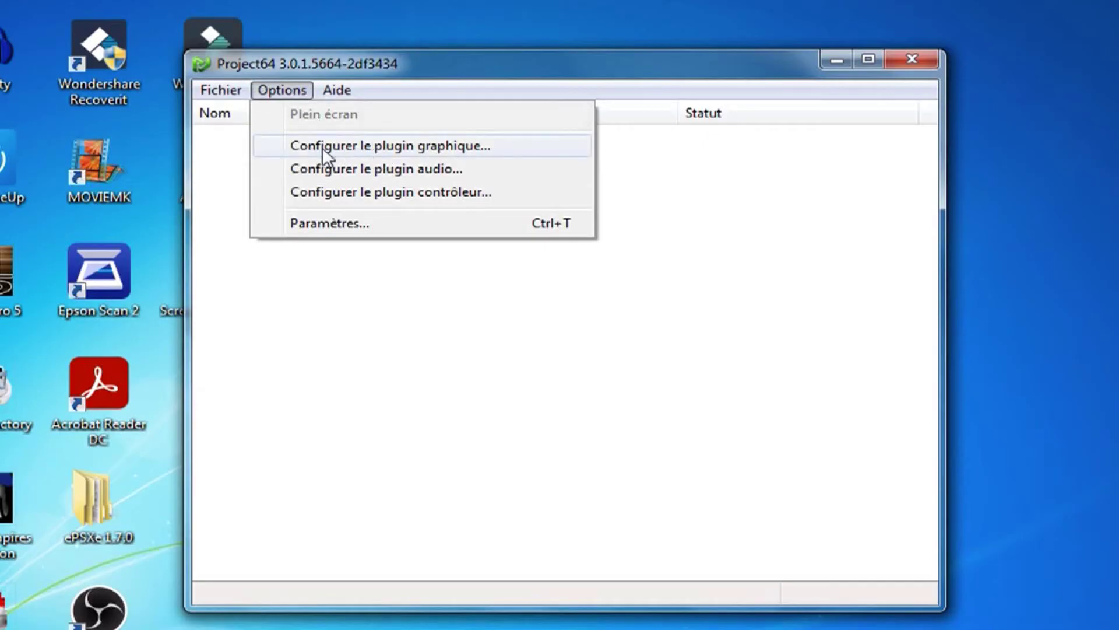
pyautogui.click(432, 148)
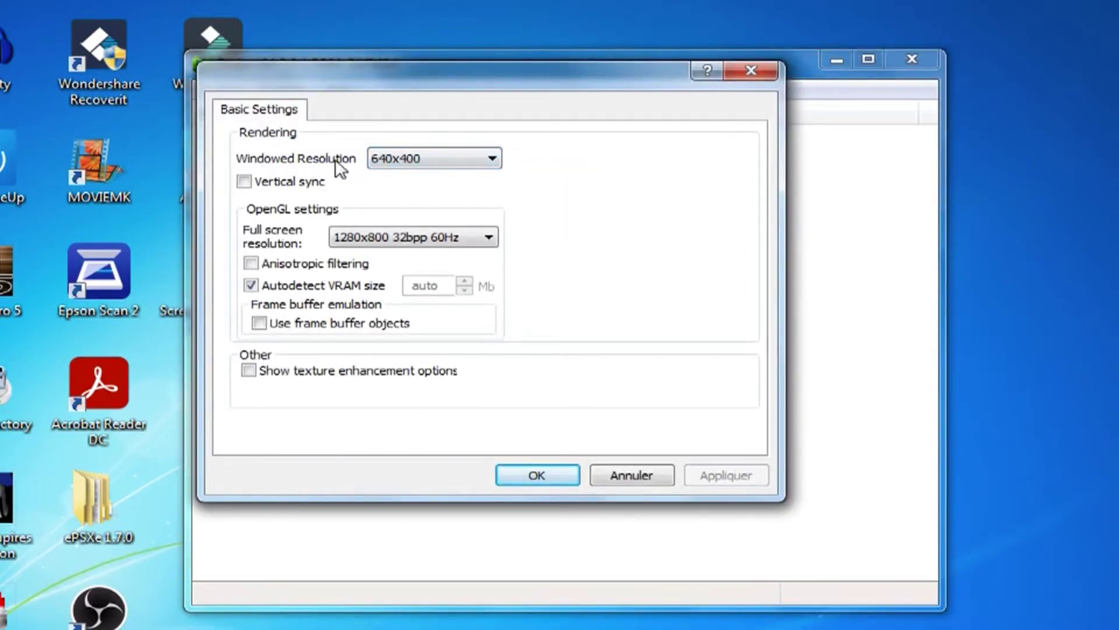
# Review the windowed and full screen resolution options and accept the graphics plugin settings
pyautogui.click(488, 163)
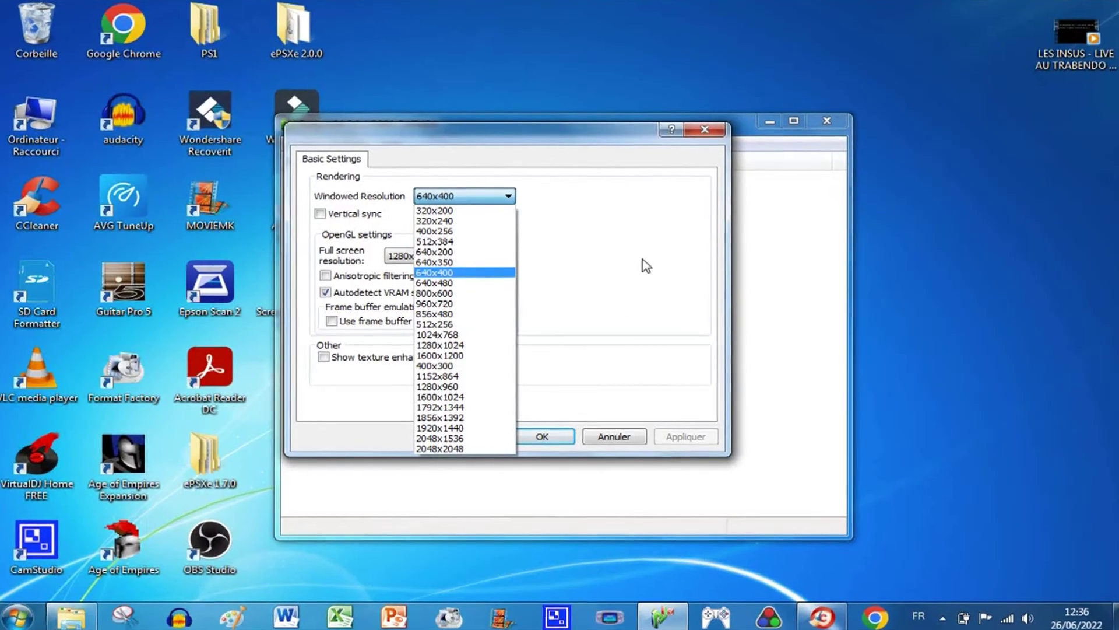
pyautogui.click(645, 257)
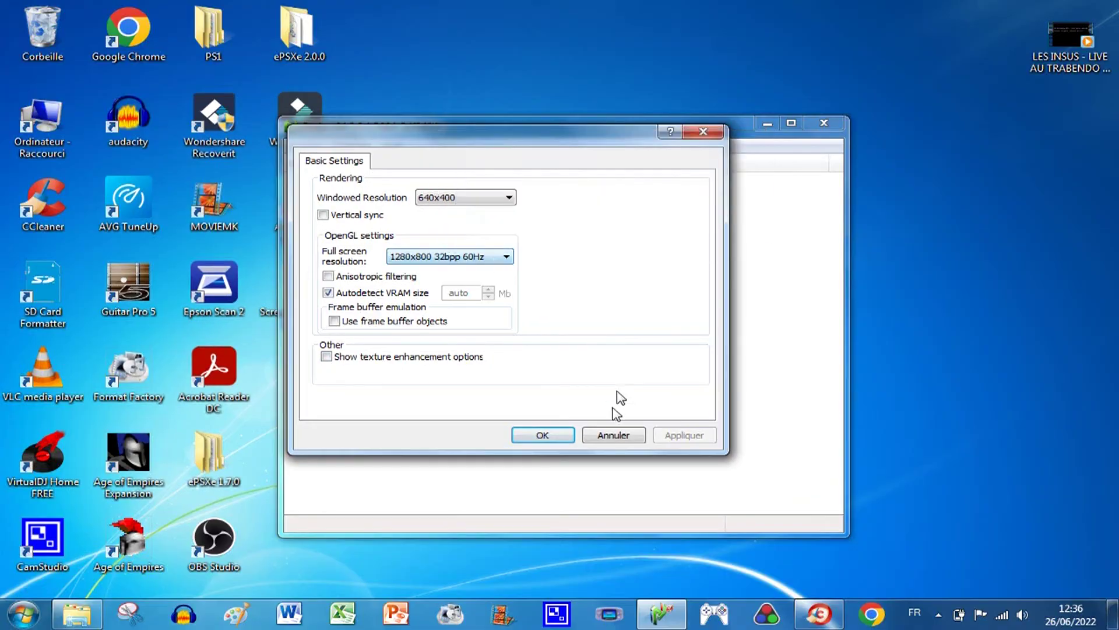
pyautogui.click(543, 436)
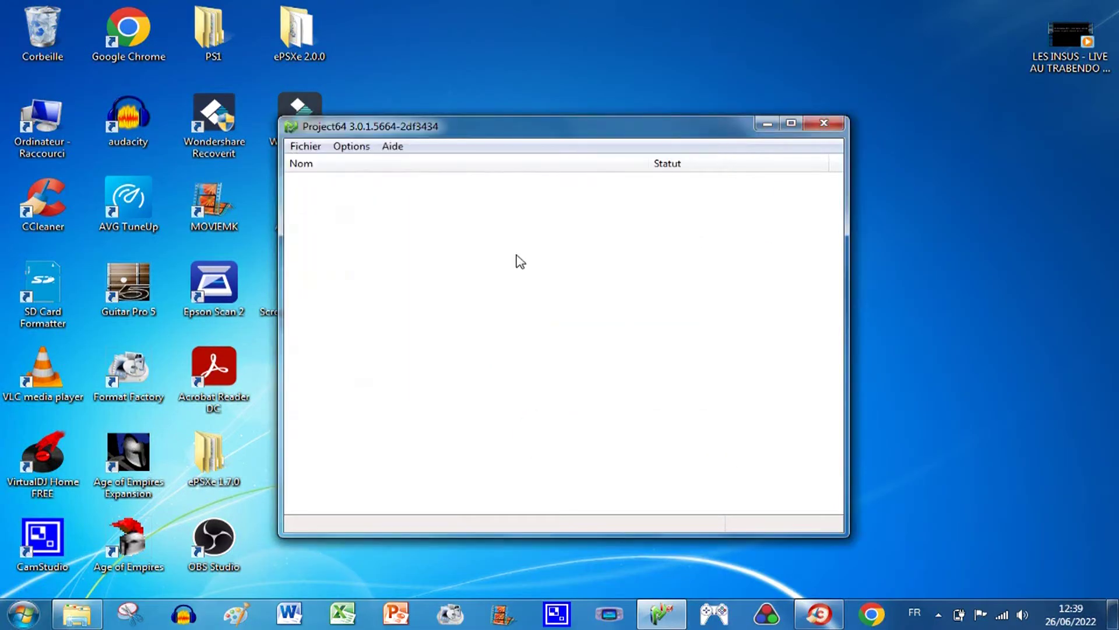
# Open the audio plugin configuration, check its volume setting and accept it
pyautogui.click(352, 147)
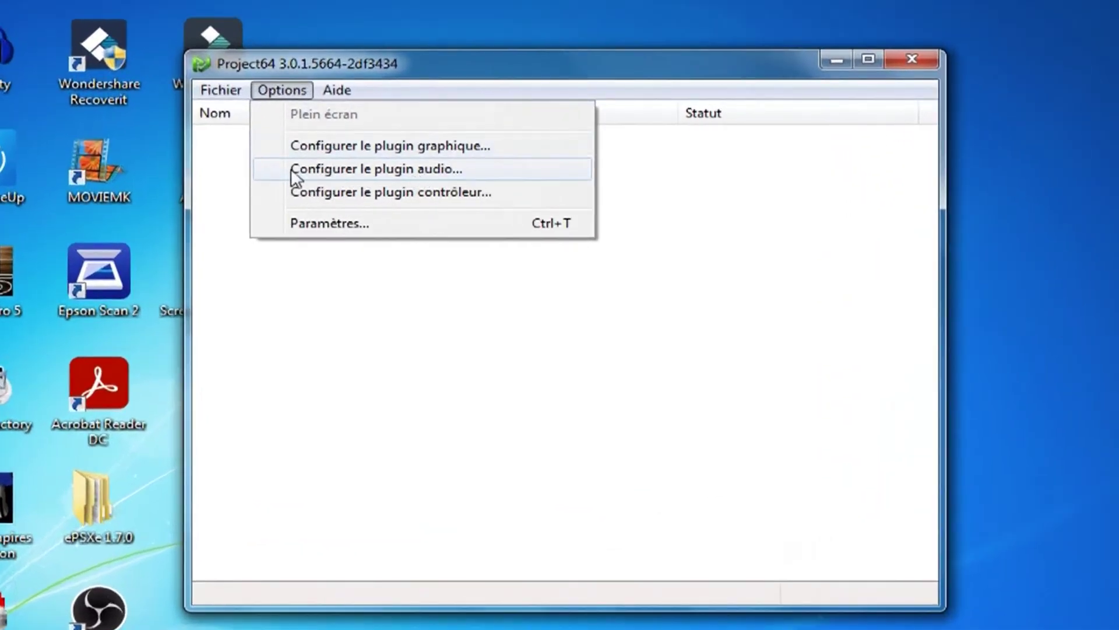
pyautogui.click(408, 169)
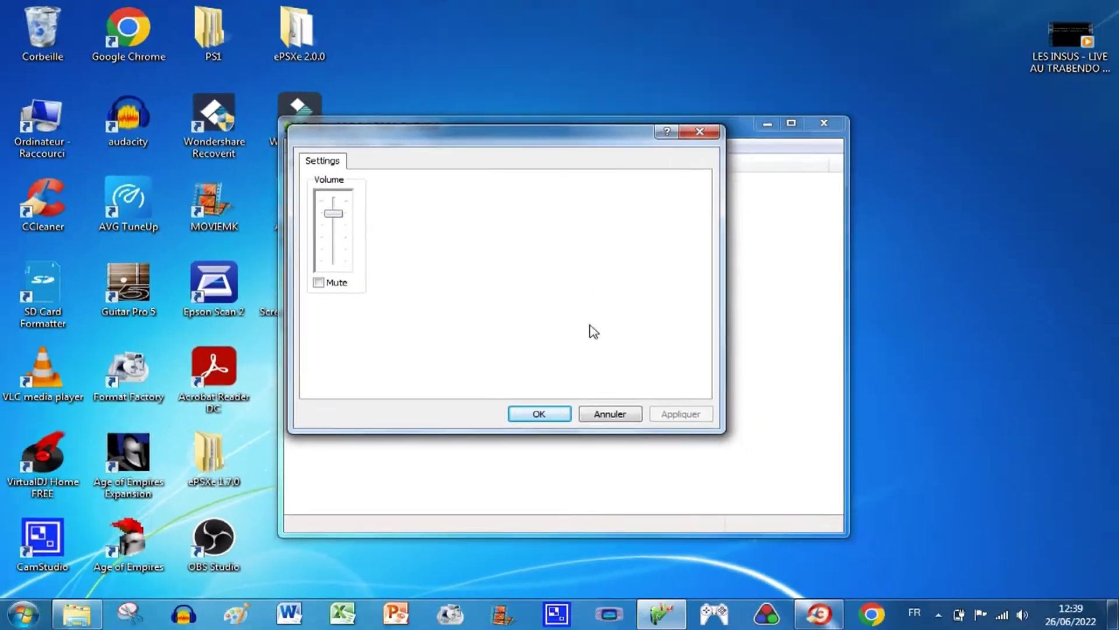
pyautogui.click(532, 446)
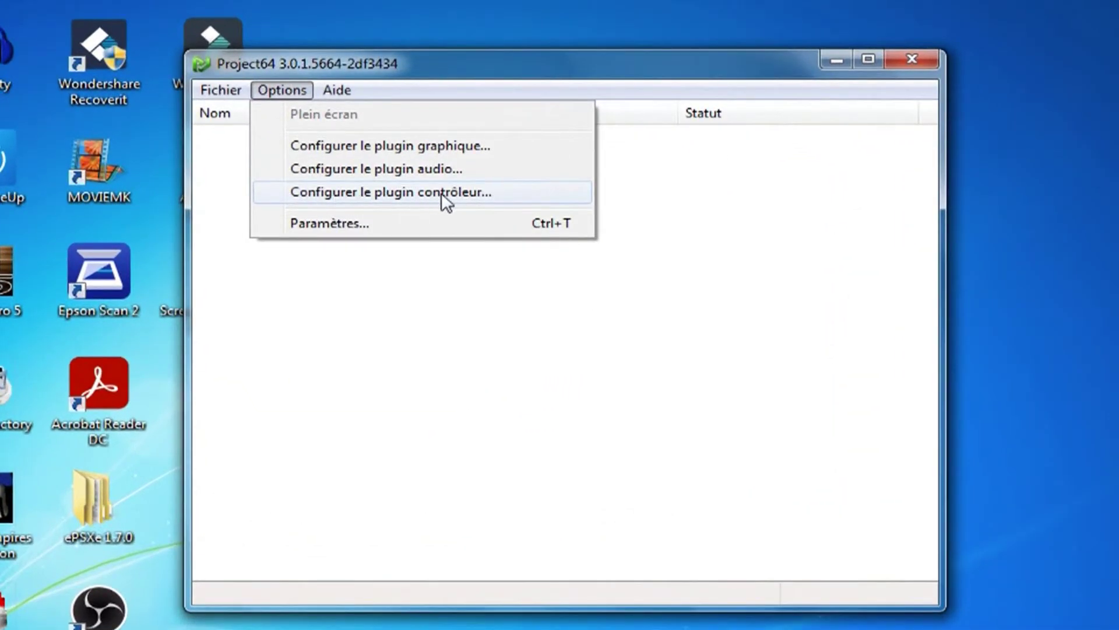
# Open the controller plugin configuration and look over the QUMOX N64 USB controller's product page on Amazon
pyautogui.click(442, 192)
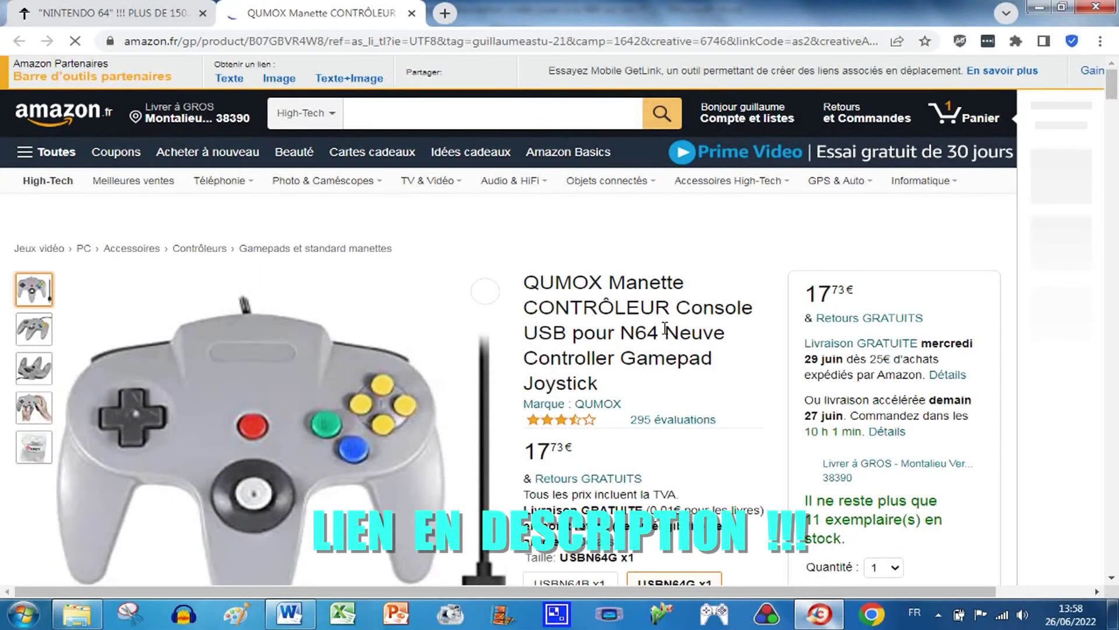
pyautogui.scroll(-3, 665, 328)
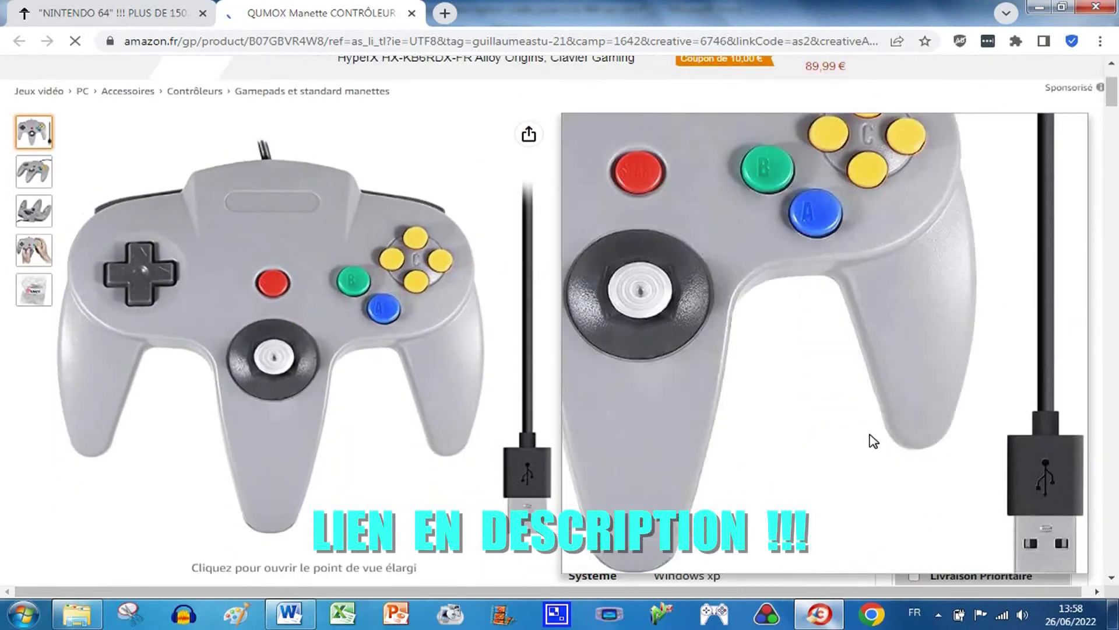
pyautogui.doubleClick(898, 133)
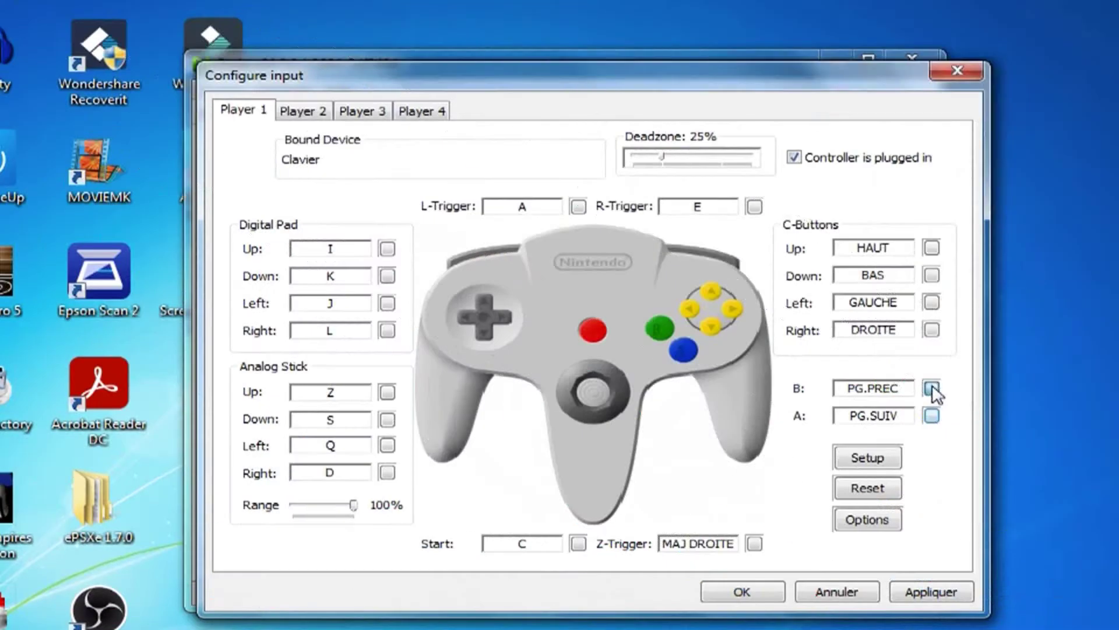
# Assign Page Down (PG.SUIV) to B and Page Up (PG.PREC) to A for Player 1, and accept the controller settings
pyautogui.click(932, 388)
pyautogui.press('pagedown')
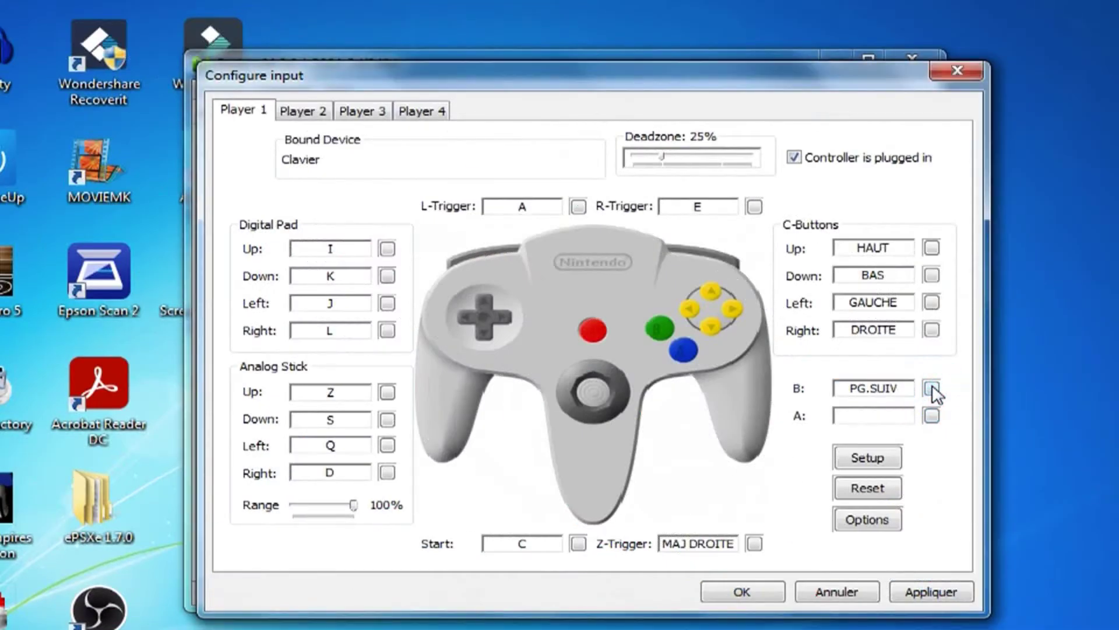
pyautogui.click(932, 415)
pyautogui.press('pageup')
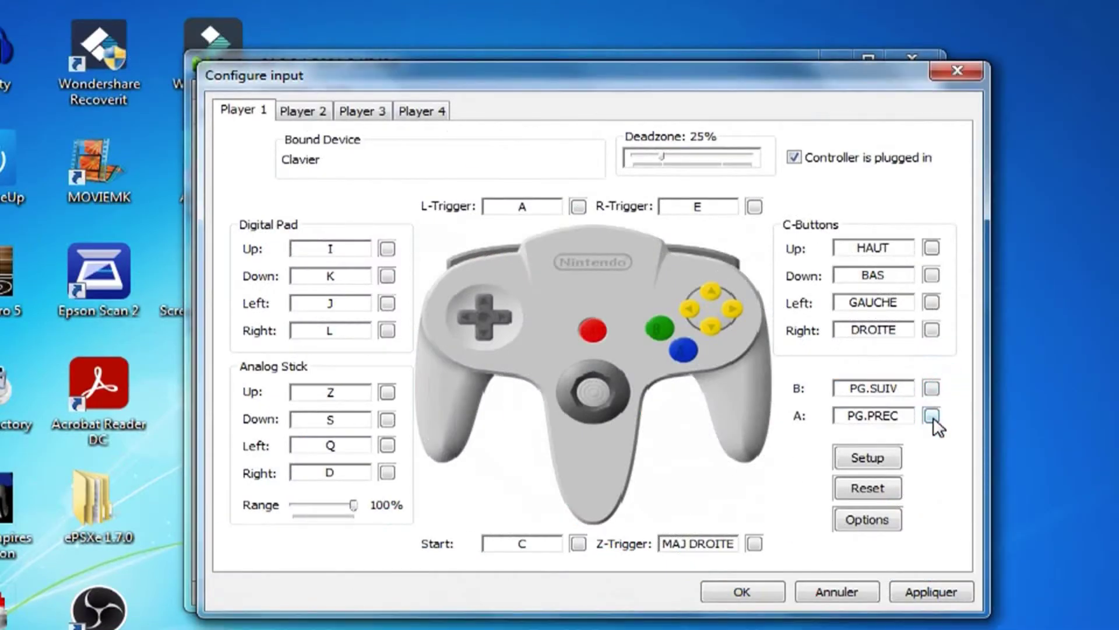
pyautogui.click(932, 592)
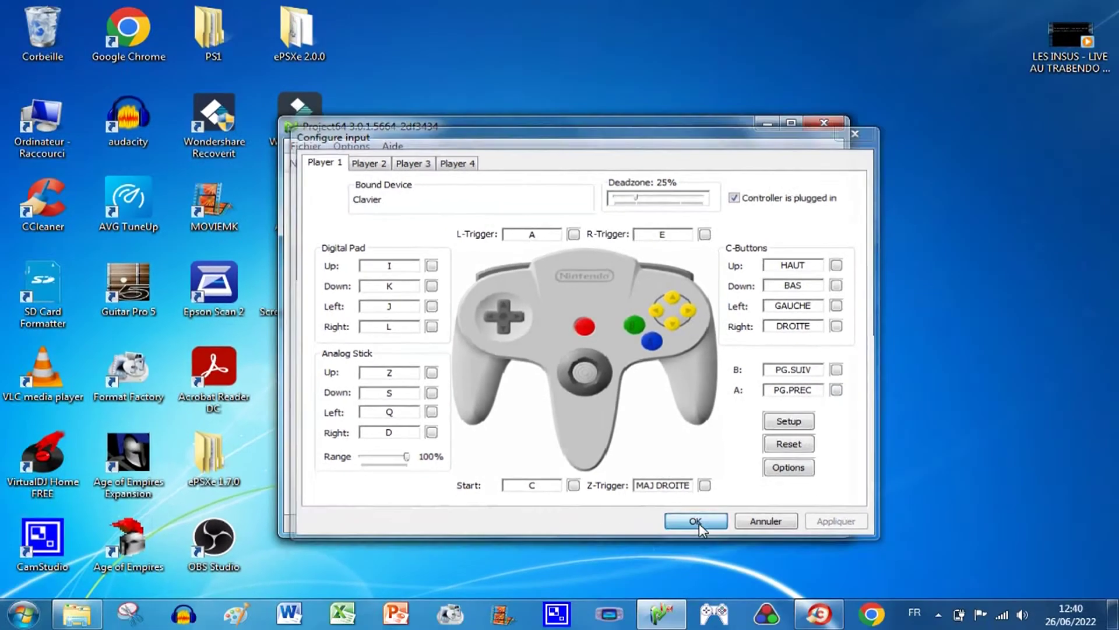
pyautogui.click(742, 591)
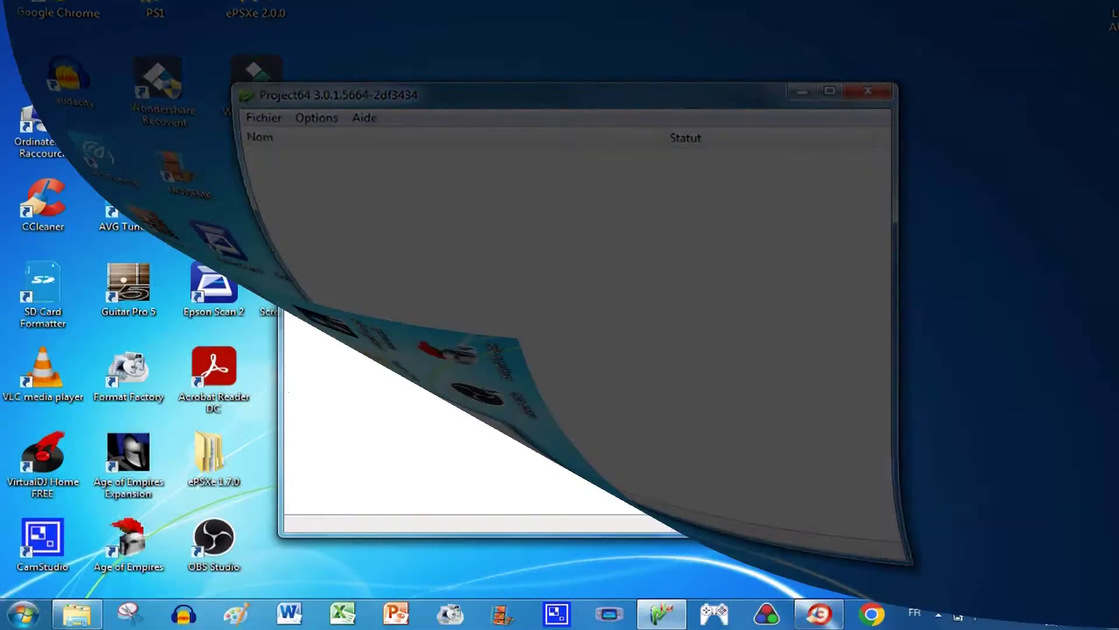
# Check the commands for opening a ROM without choosing one, and minimize the emulator window
pyautogui.click(273, 125)
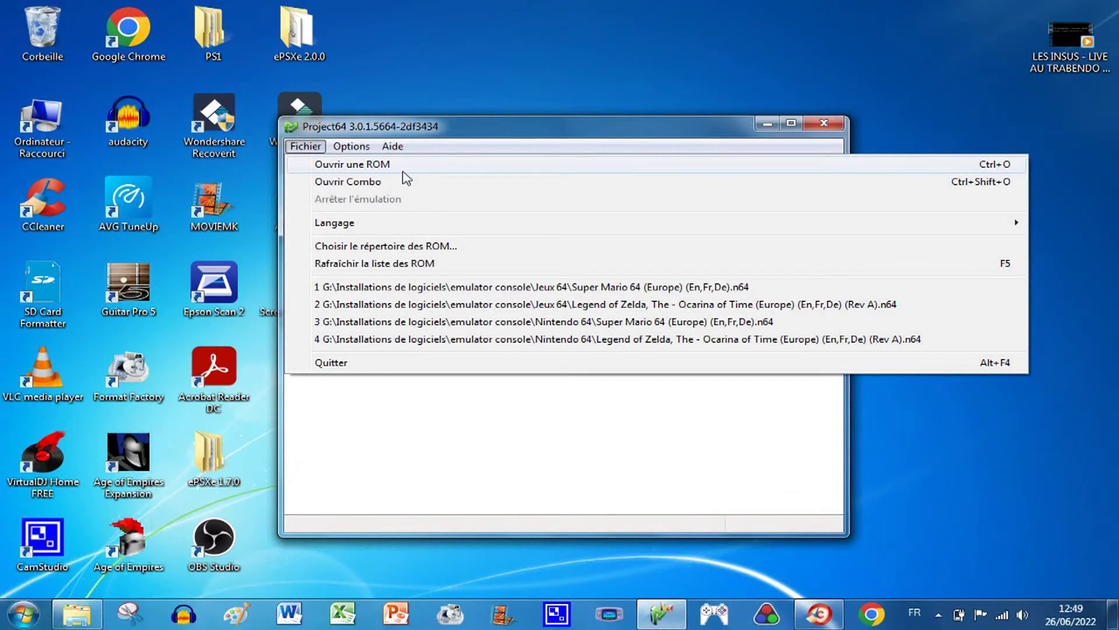
pyautogui.click(582, 137)
pyautogui.click(767, 125)
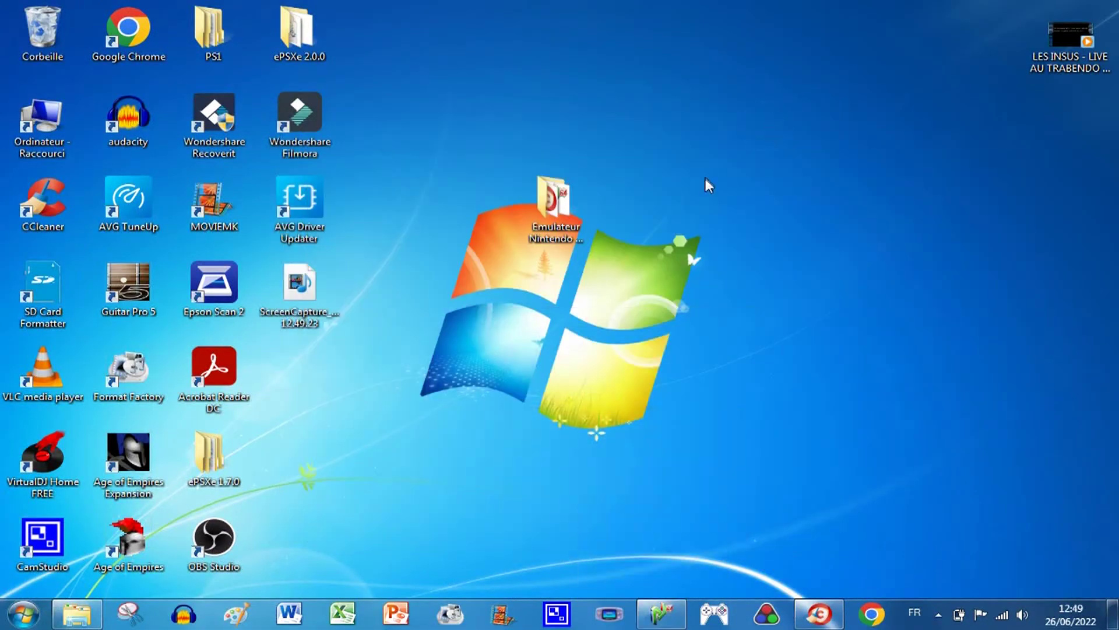
# Create a desktop folder named Jeux Nintendo 64 and move it to an empty area of the desktop
pyautogui.rightClick(659, 215)
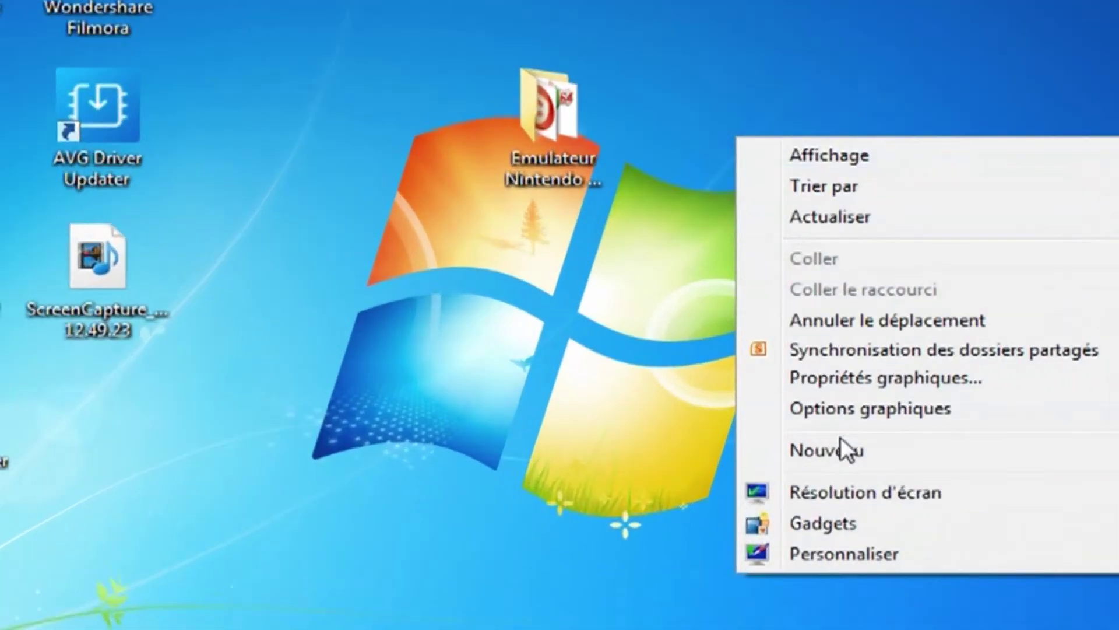
pyautogui.moveTo(841, 449)
pyautogui.click(645, 450)
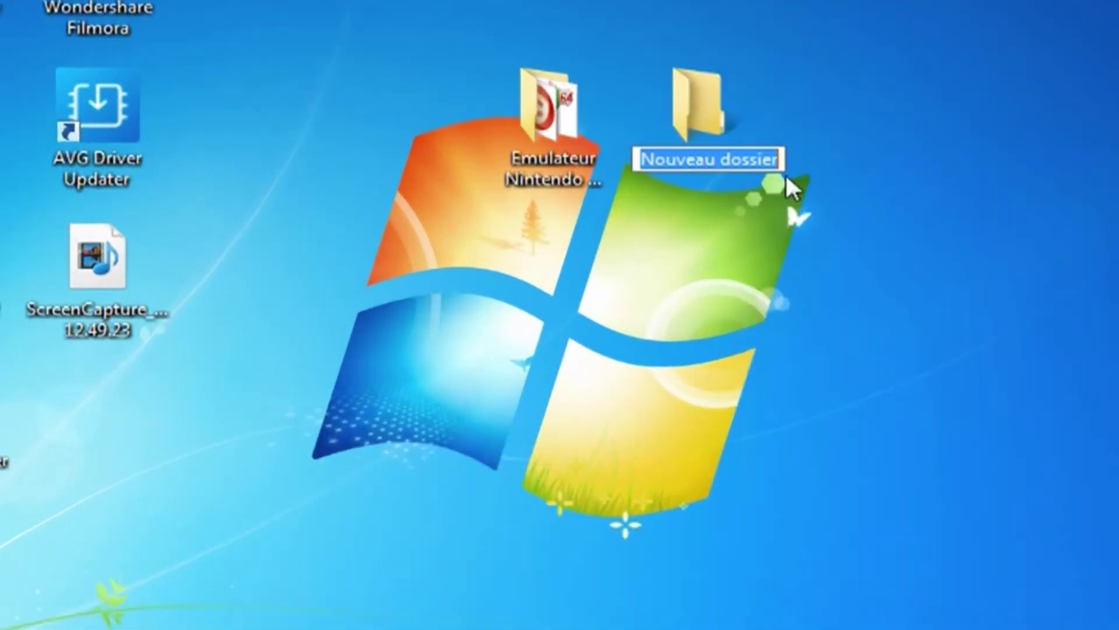
pyautogui.write('Jeu')
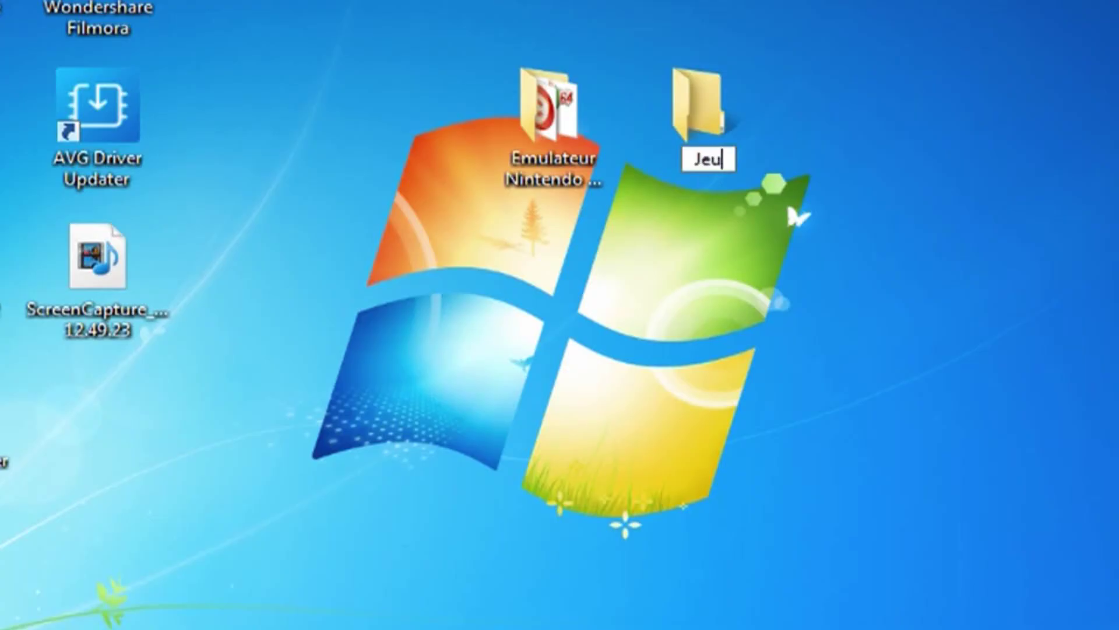
pyautogui.write('x Nintendo 64')
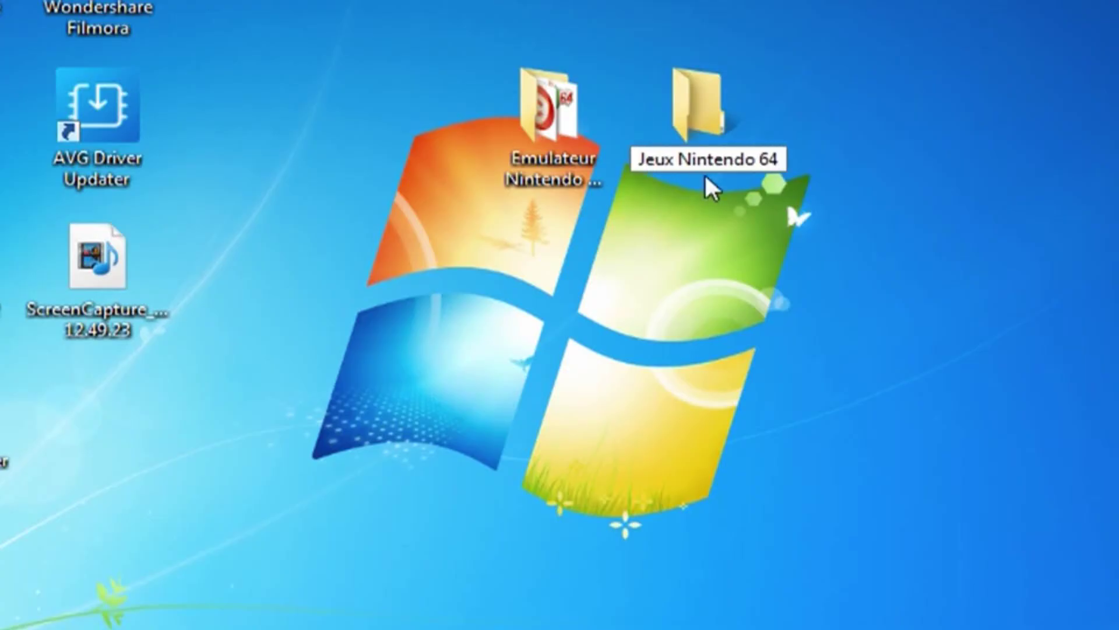
pyautogui.press('Return')
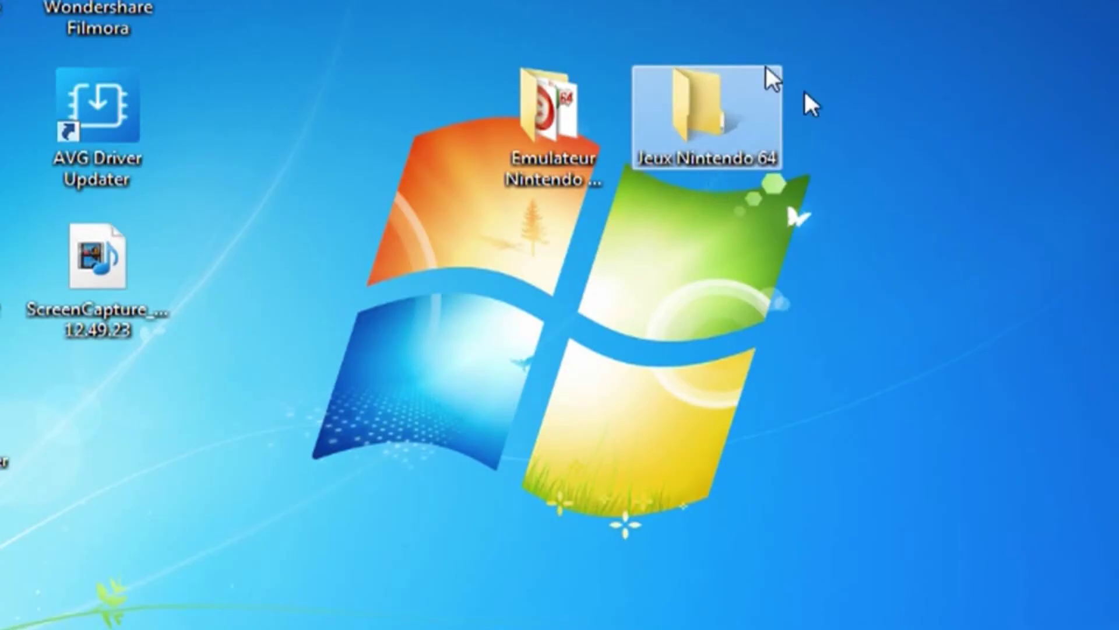
pyautogui.moveTo(700, 89); pyautogui.dragTo(985, 160)
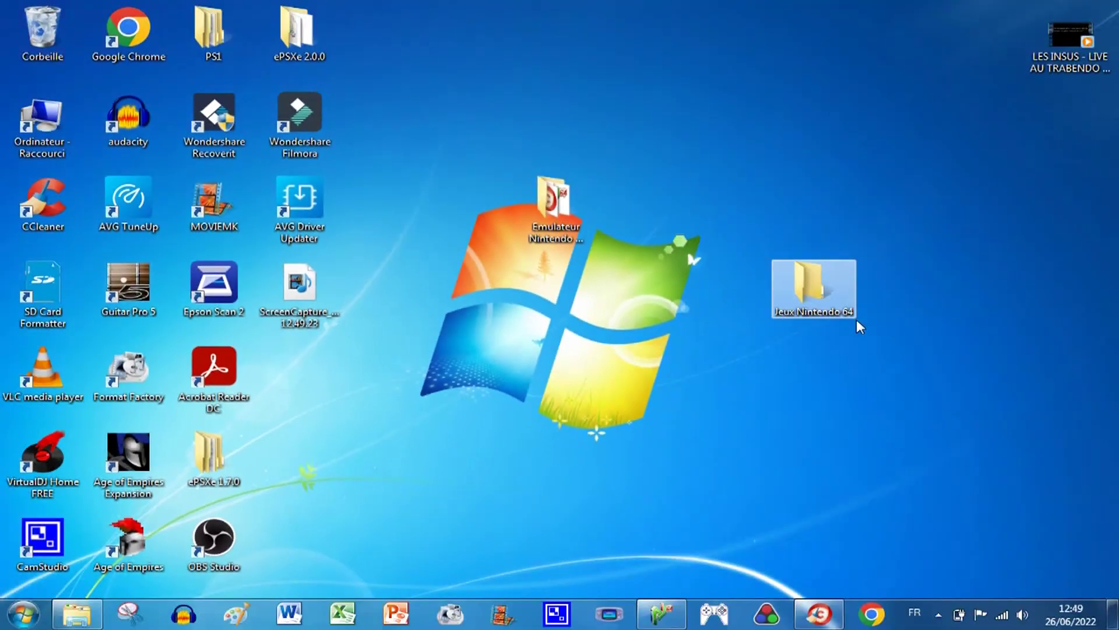
pyautogui.moveTo(799, 227); pyautogui.dragTo(798, 227)
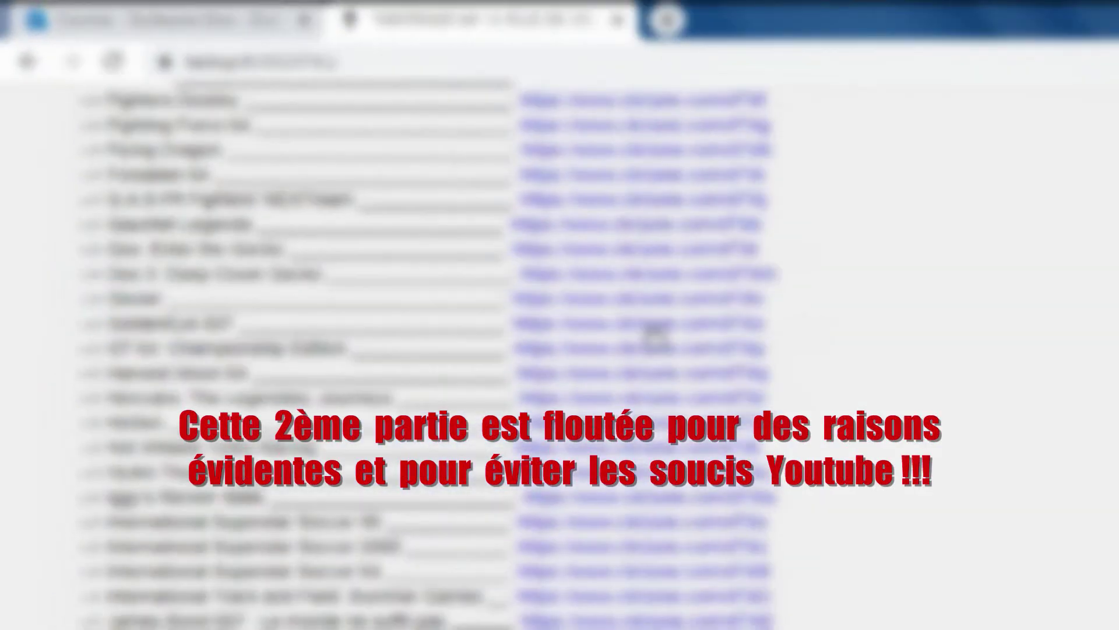
# Switch to the browser's list of Nintendo 64 games and bring up the opening options for a game's link
pyautogui.rightClick(434, 215)
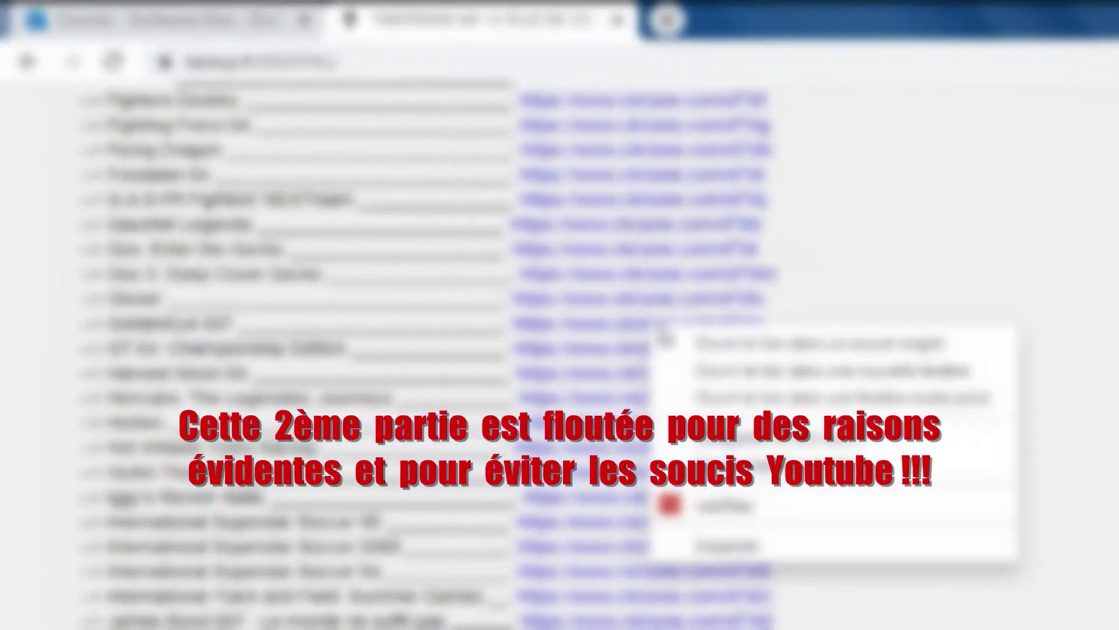